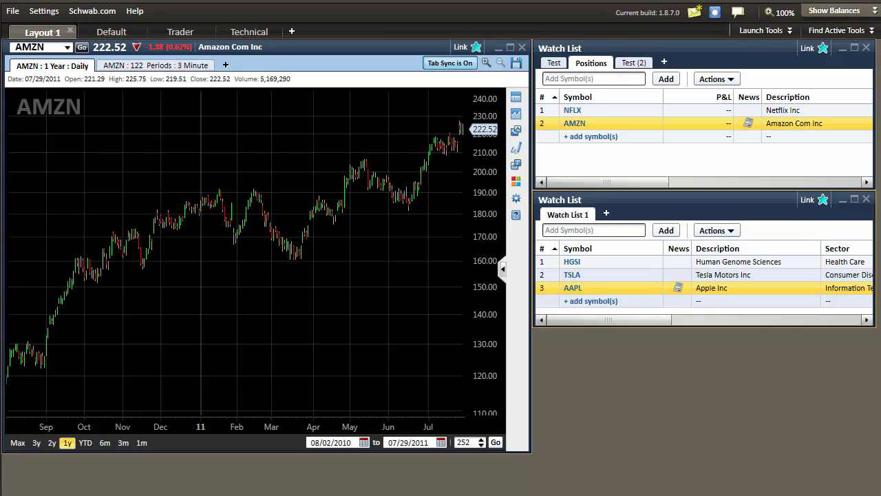
# Move the Layout 1 tab so it sits right after the Default tab
pyautogui.moveTo(43, 31); pyautogui.dragTo(112, 32)
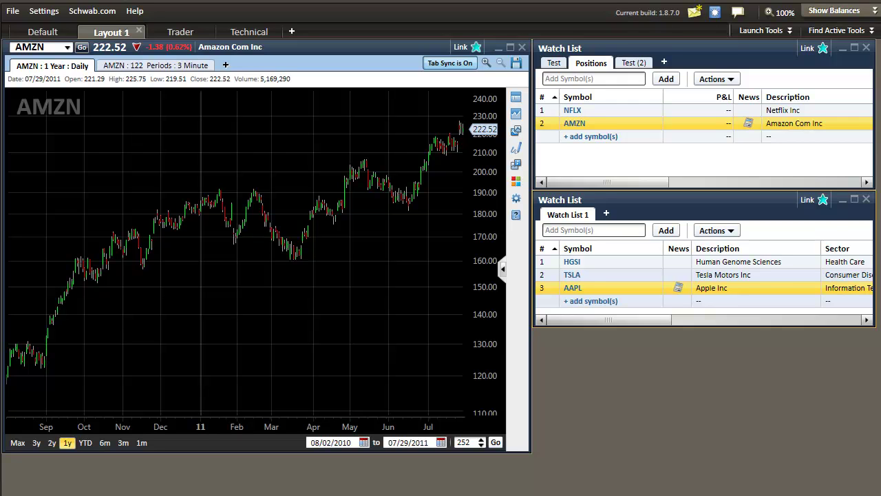
# Open an AAPL summary window at the lower right, linked to the chart's group
pyautogui.click(752, 32)
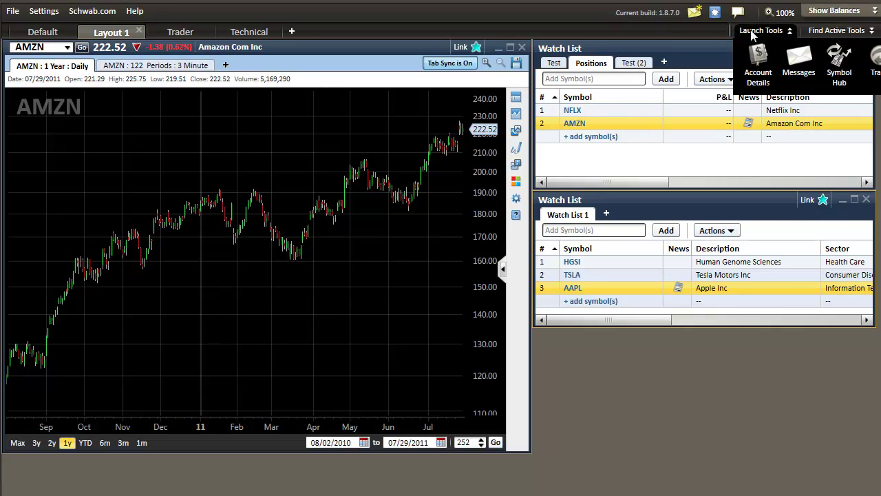
pyautogui.click(771, 64)
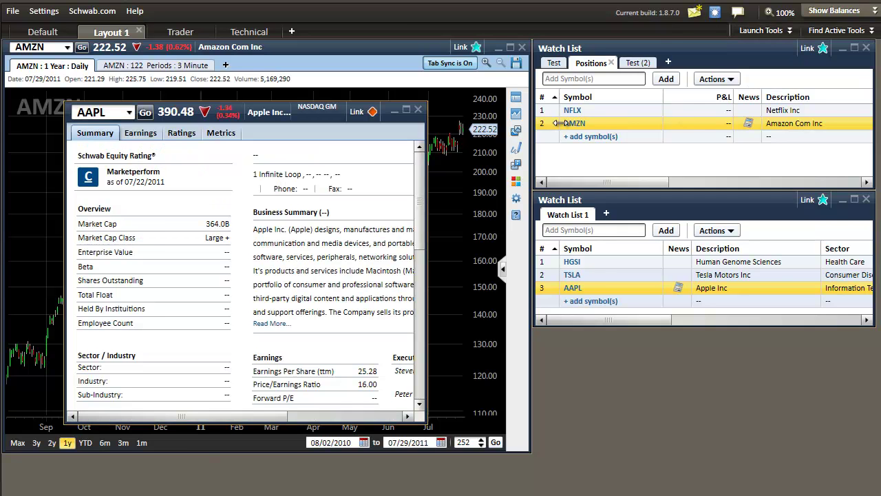
pyautogui.moveTo(320, 118); pyautogui.dragTo(769, 188)
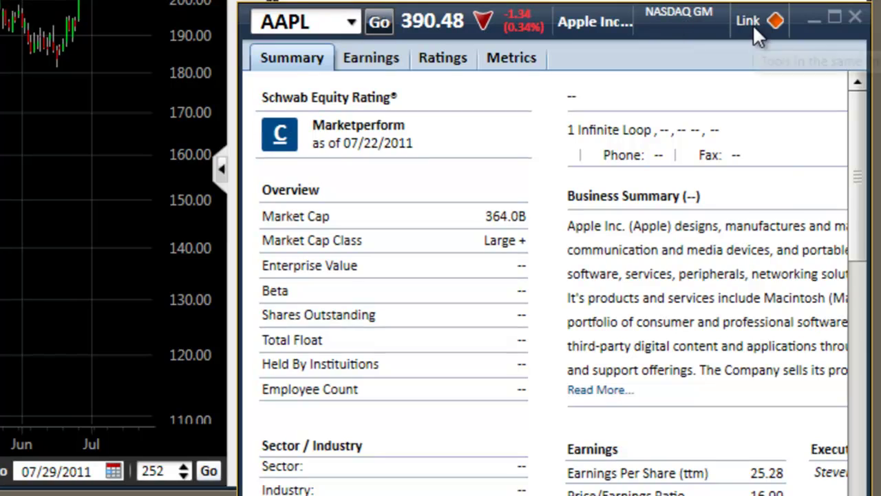
pyautogui.click(755, 31)
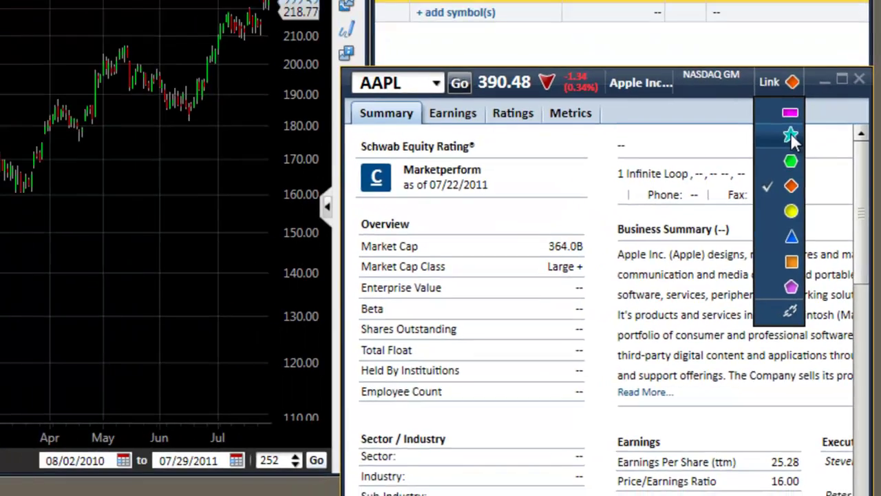
pyautogui.click(773, 83)
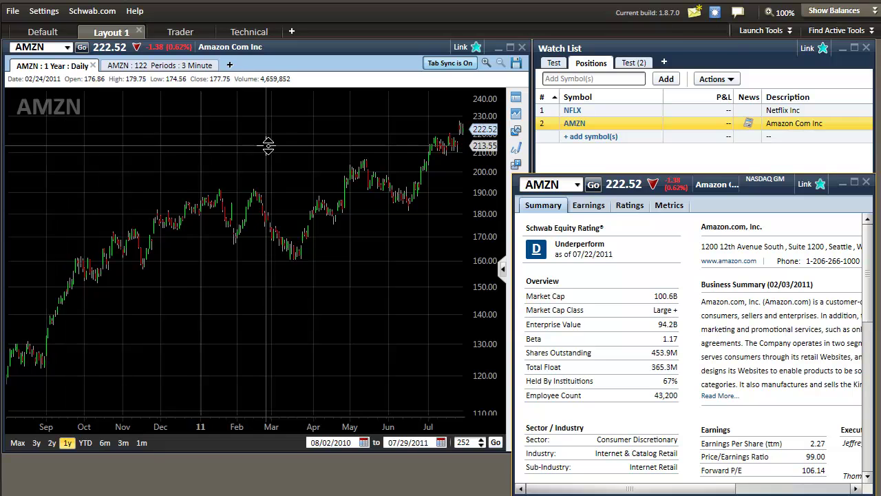
# Load HGSI into the chart
pyautogui.click(273, 121)
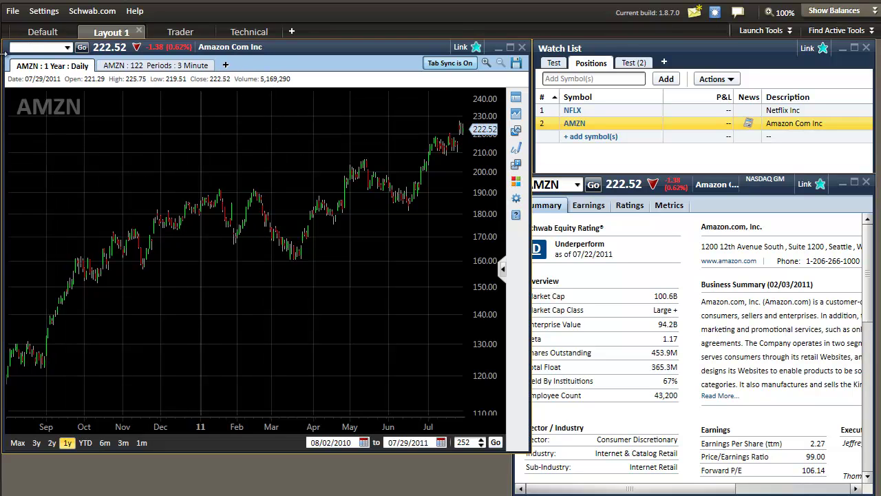
pyautogui.write('HGSI')
pyautogui.press('Return')
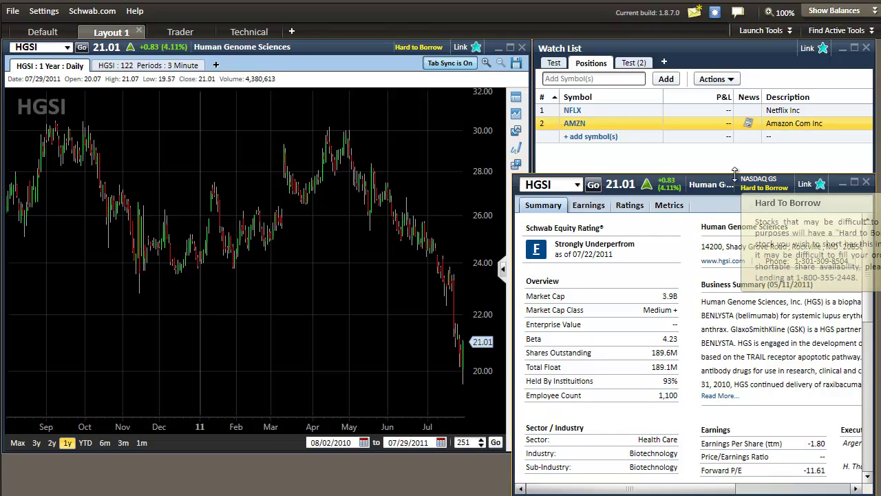
# Review HGSI's earnings and analyst ratings, then return to its company overview
pyautogui.moveTo(836, 190); pyautogui.dragTo(597, 136)
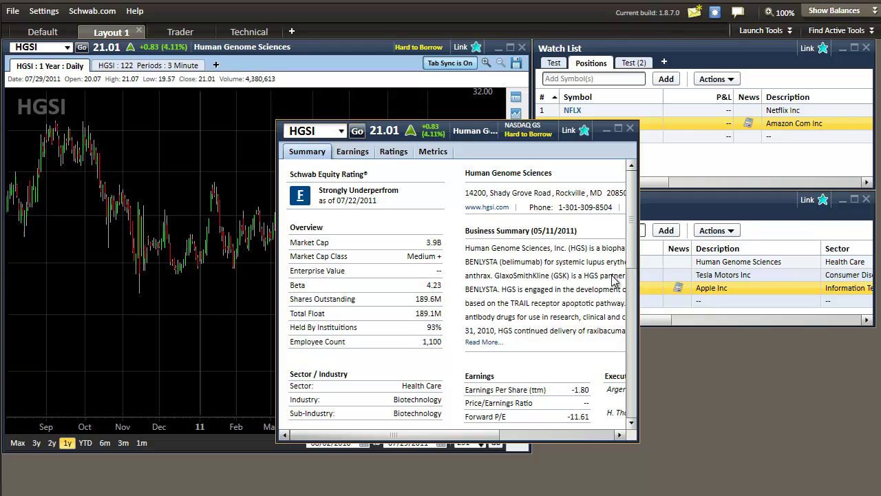
pyautogui.moveTo(632, 247); pyautogui.dragTo(633, 206)
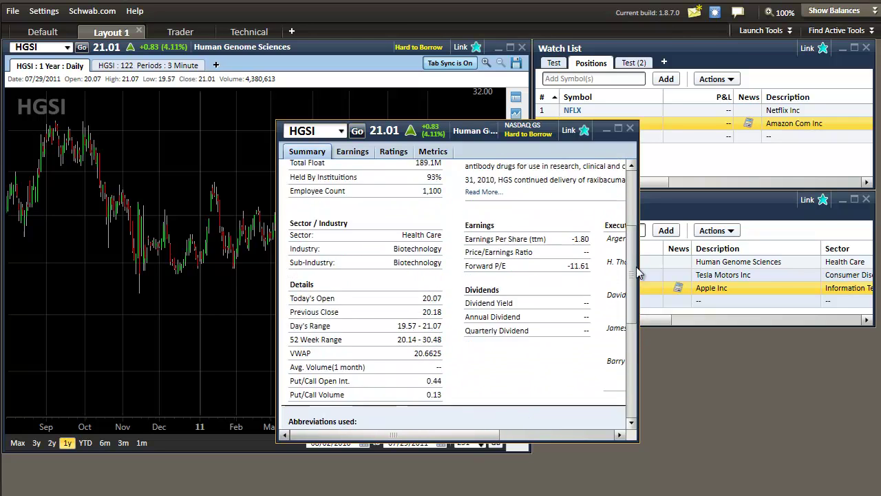
pyautogui.click(353, 151)
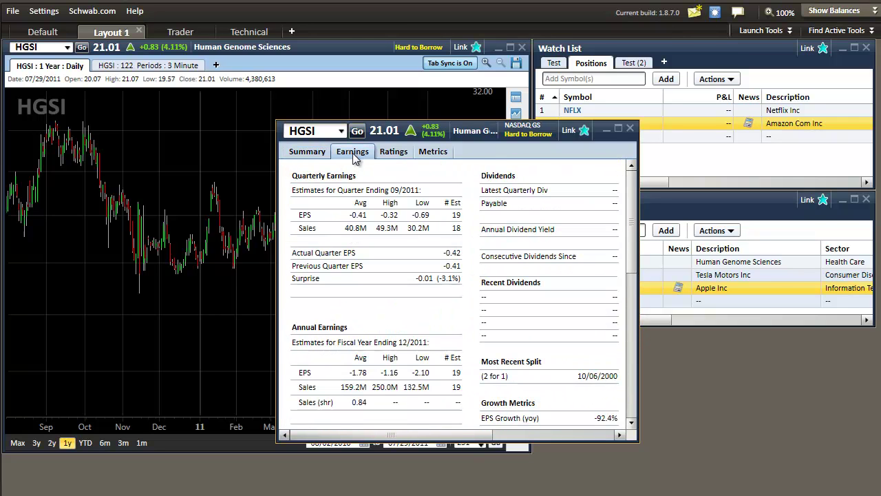
pyautogui.click(403, 153)
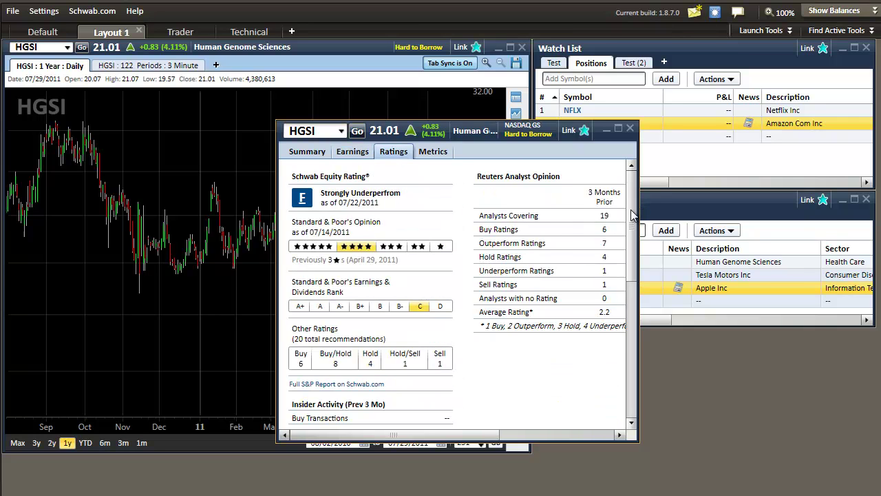
pyautogui.hscroll(5, 614, 339)
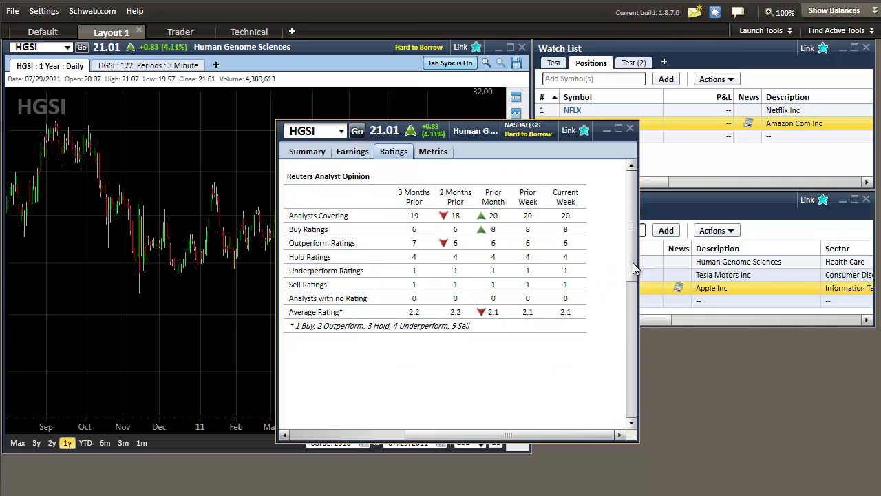
pyautogui.moveTo(632, 262); pyautogui.dragTo(633, 329)
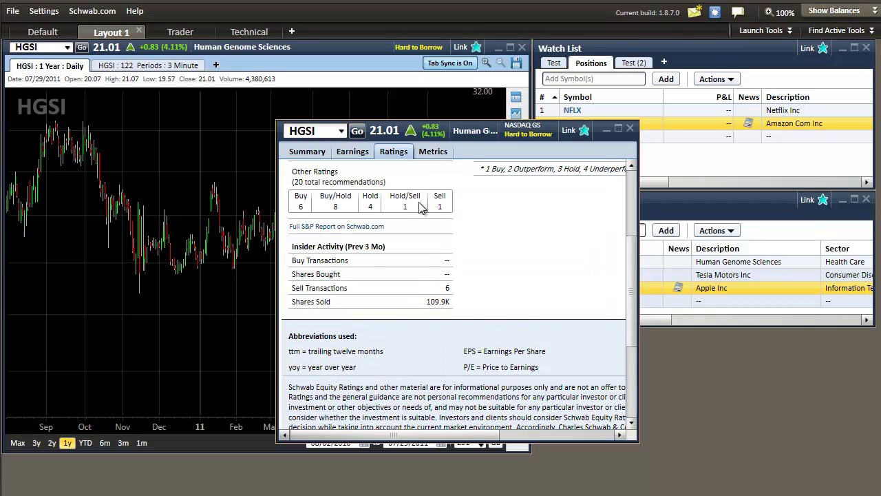
pyautogui.scroll(3, 416, 206)
pyautogui.click(307, 152)
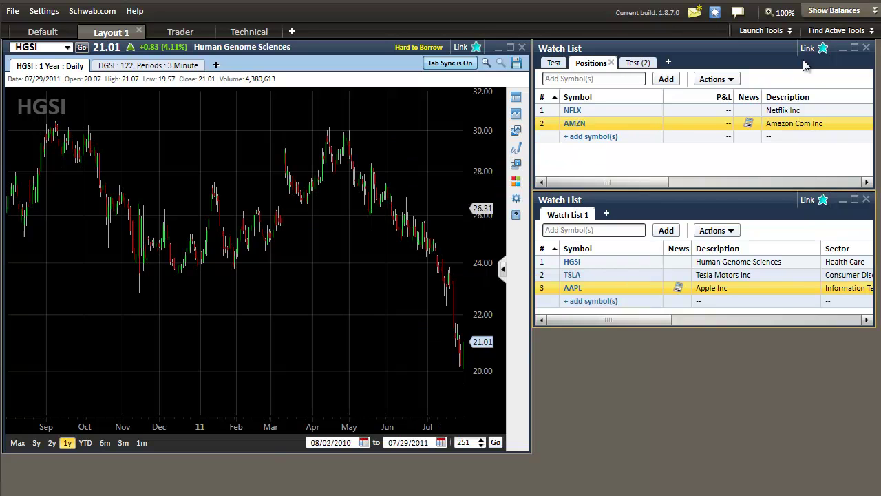
# Close the HGSI summary and open an AAPL news window on the right
pyautogui.click(630, 128)
pyautogui.click(774, 31)
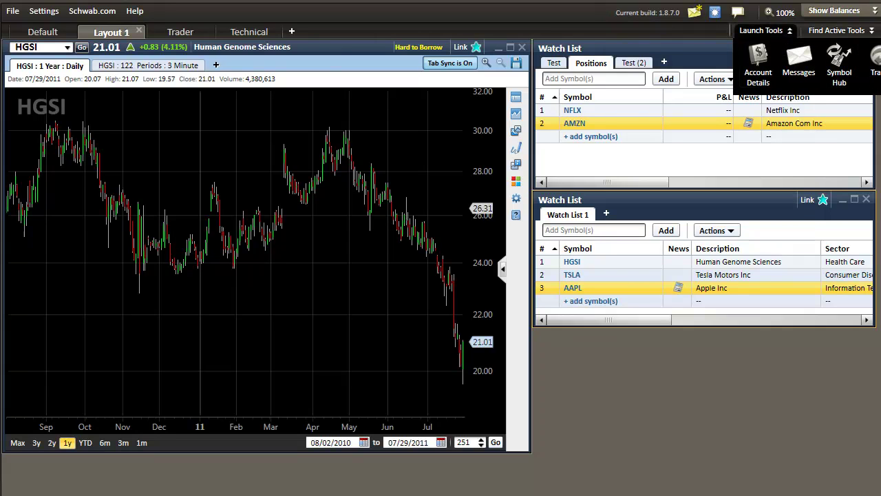
pyautogui.click(879, 66)
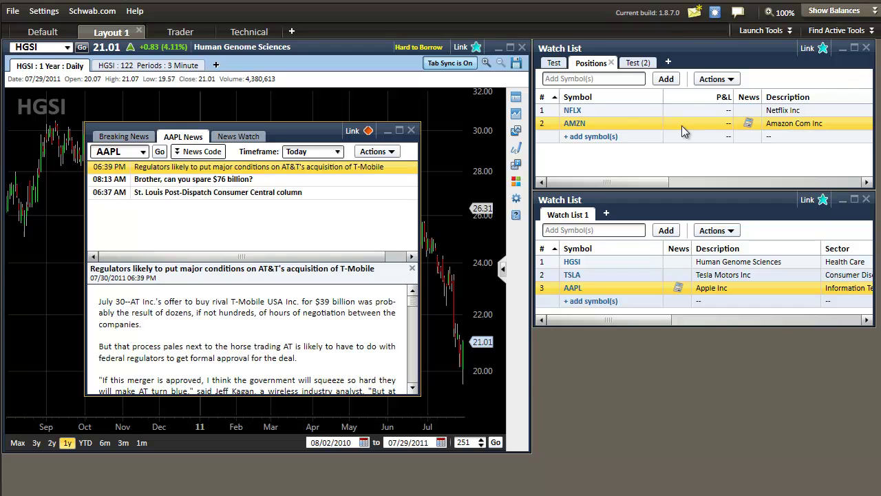
pyautogui.moveTo(307, 138); pyautogui.dragTo(720, 170)
# Link the news window to the chart's cyan star group and place it below the Positions list
pyautogui.click(769, 165)
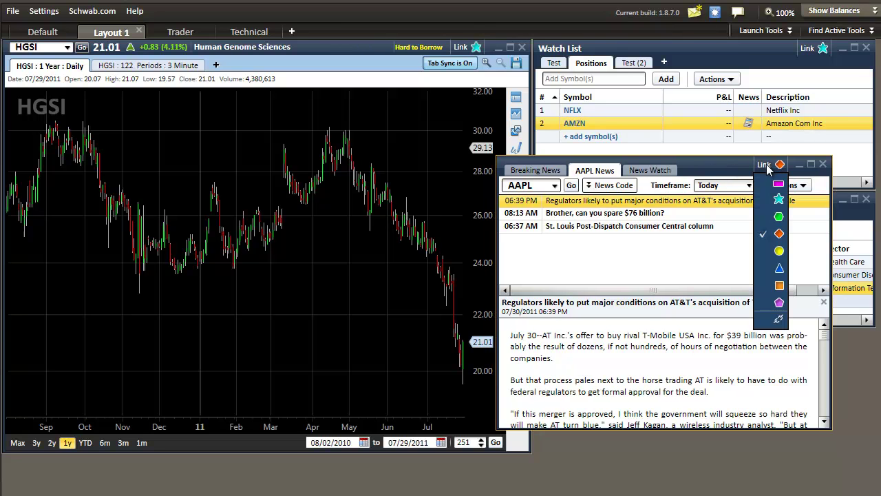
pyautogui.click(773, 200)
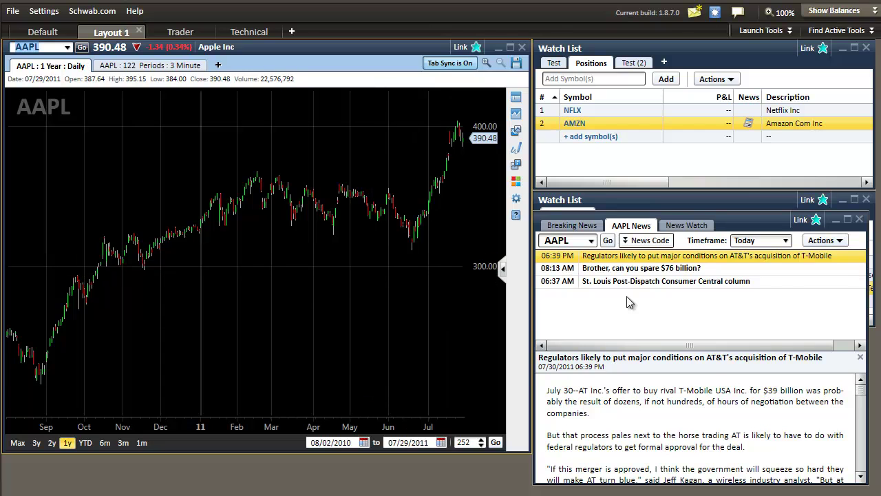
pyautogui.moveTo(739, 221); pyautogui.dragTo(737, 164)
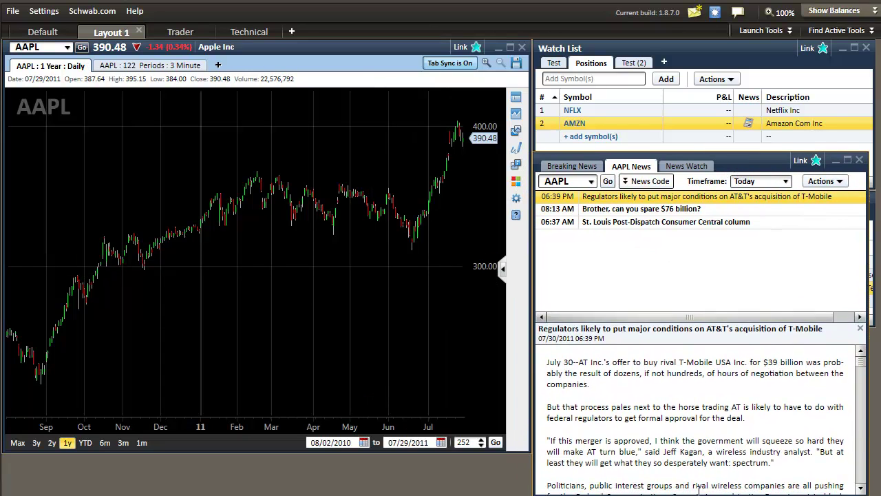
pyautogui.moveTo(859, 363)
pyautogui.mouseDown()
pyautogui.moveTo(853, 487)
pyautogui.moveTo(853, 354)
pyautogui.mouseUp()
# Show the Breaking News headlines in the news window
pyautogui.click(585, 170)
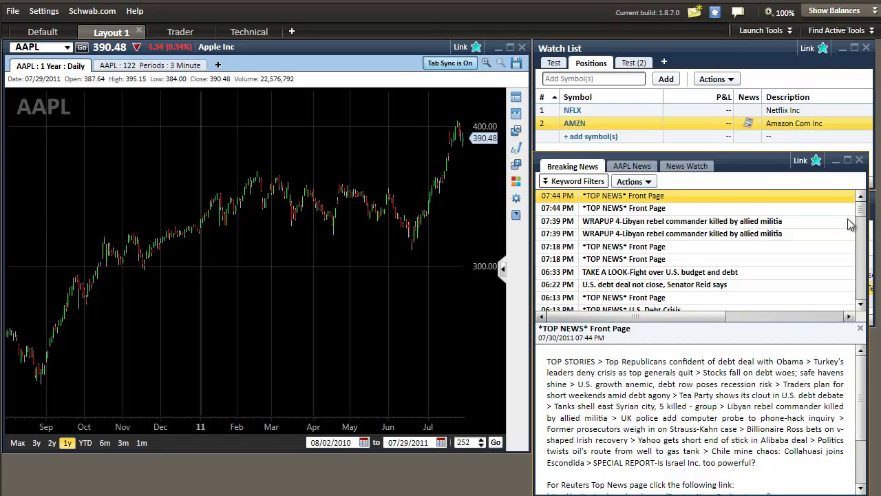
pyautogui.moveTo(862, 215)
pyautogui.mouseDown()
pyautogui.moveTo(858, 227)
pyautogui.moveTo(855, 217)
pyautogui.mouseUp()
pyautogui.scroll(1, 855, 216)
# Browse the News Provider Settings' option chain and global pages, then cancel without changes
pyautogui.click(633, 181)
pyautogui.click(654, 226)
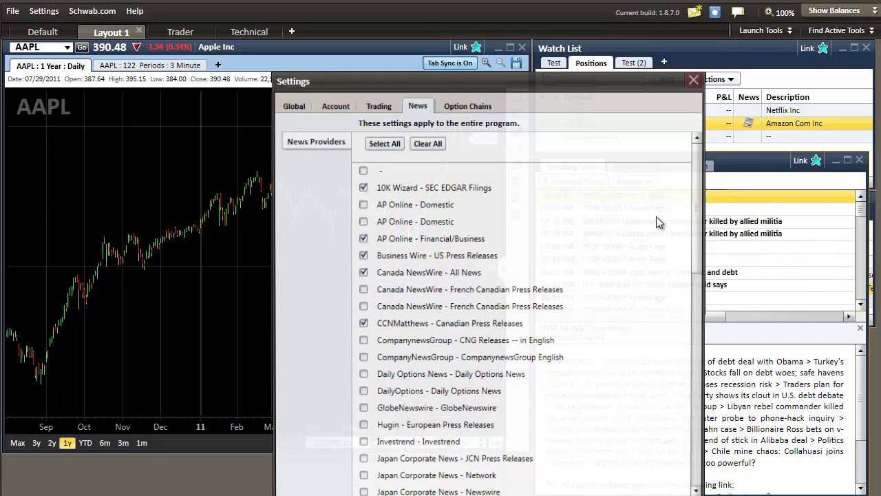
pyautogui.scroll(-3, 701, 223)
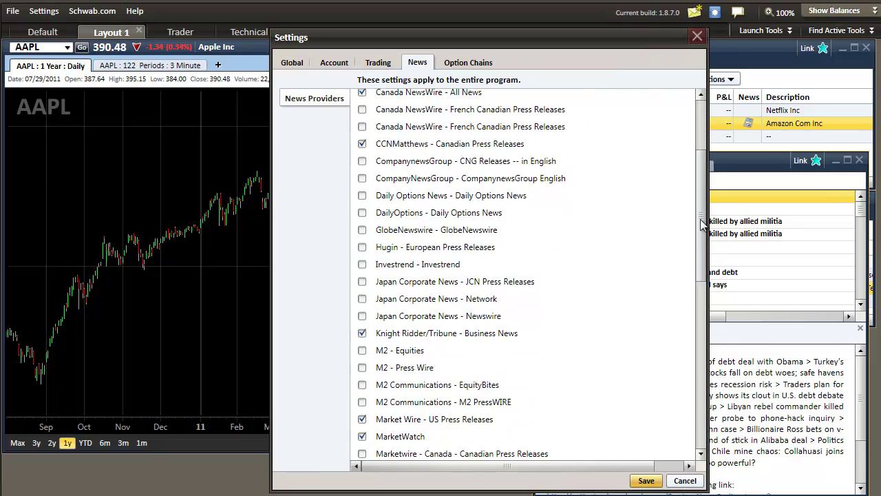
pyautogui.moveTo(702, 223); pyautogui.dragTo(515, 78)
pyautogui.click(463, 66)
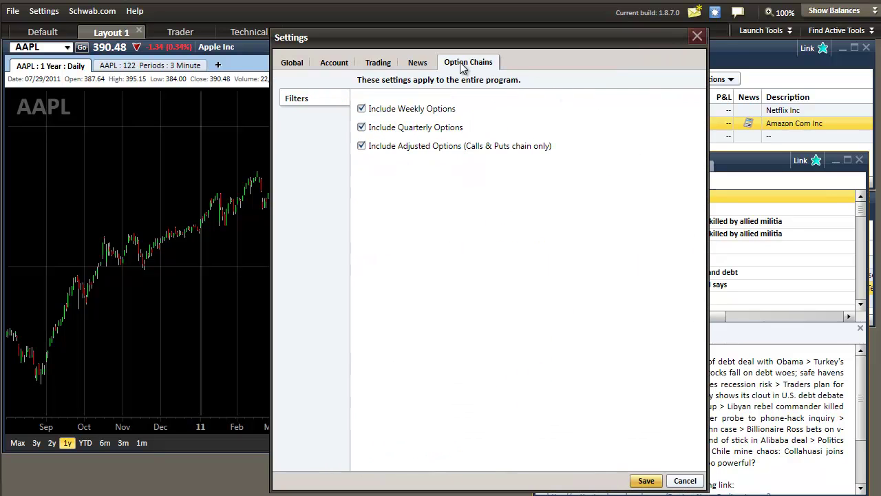
pyautogui.click(302, 64)
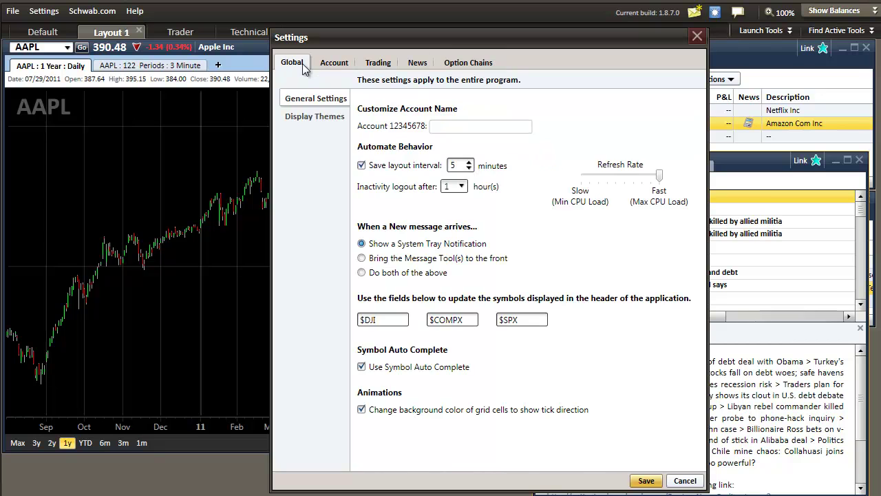
pyautogui.click(685, 480)
# Dock the news window below Watch List 1 and widen it toward the chart
pyautogui.moveTo(743, 174); pyautogui.dragTo(744, 331)
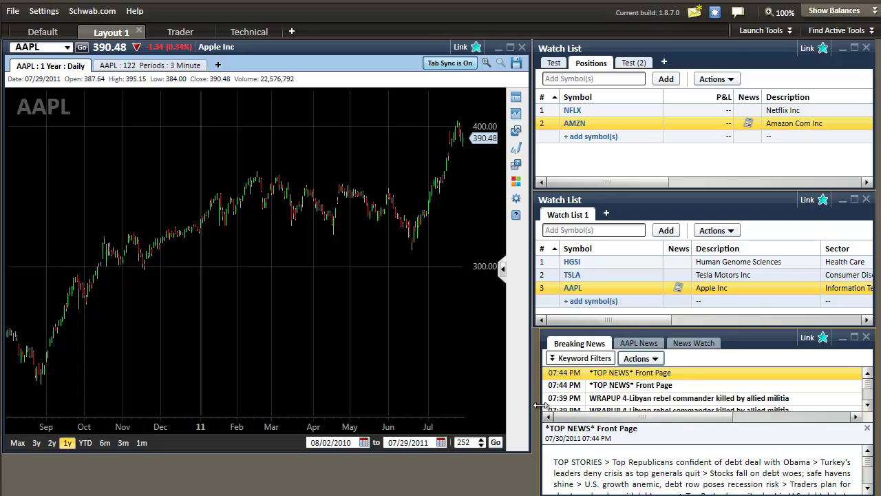
pyautogui.moveTo(539, 405); pyautogui.dragTo(527, 405)
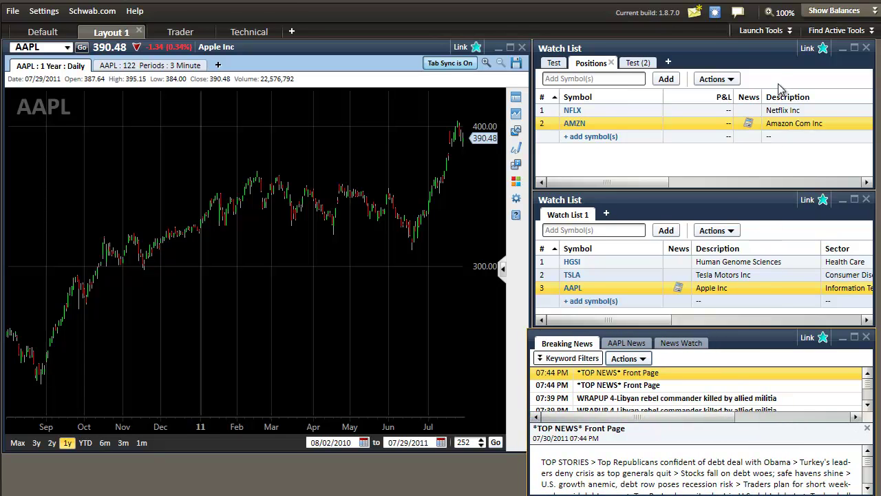
pyautogui.click(765, 34)
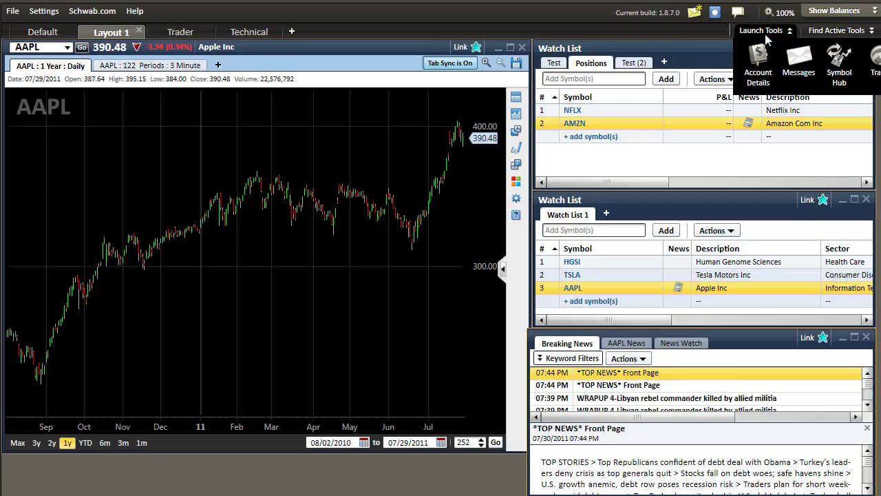
# Open an AAPL trade ticket over the chart: 500 shares, SmartEx, Limit order
pyautogui.click(875, 63)
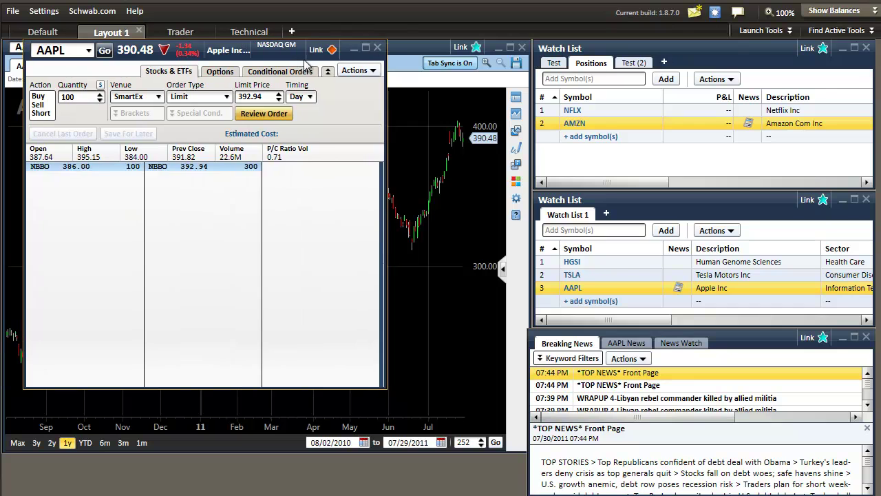
pyautogui.moveTo(287, 61); pyautogui.dragTo(561, 78)
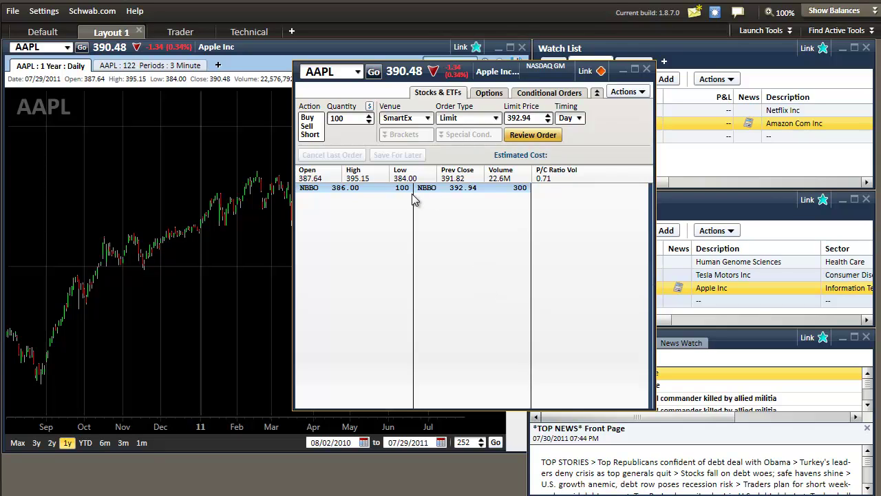
pyautogui.click(368, 117)
pyautogui.click(368, 117)
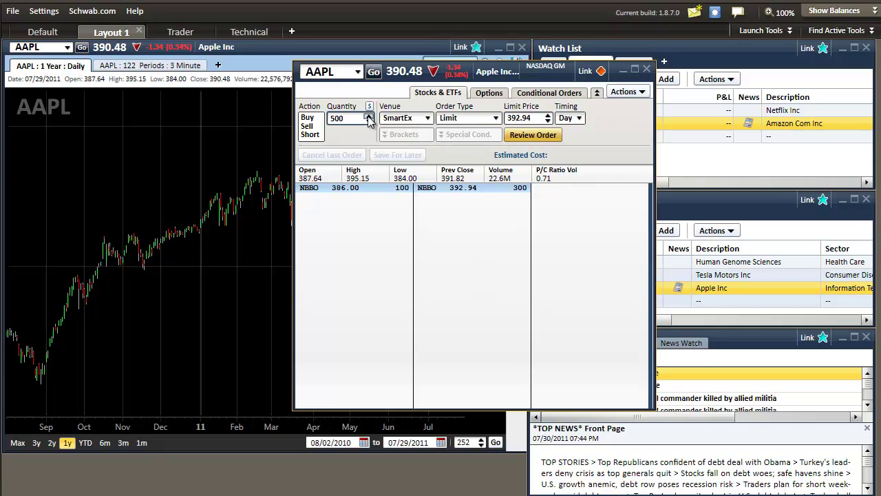
pyautogui.click(369, 115)
pyautogui.click(369, 121)
pyautogui.click(369, 121)
pyautogui.click(369, 121)
pyautogui.click(406, 118)
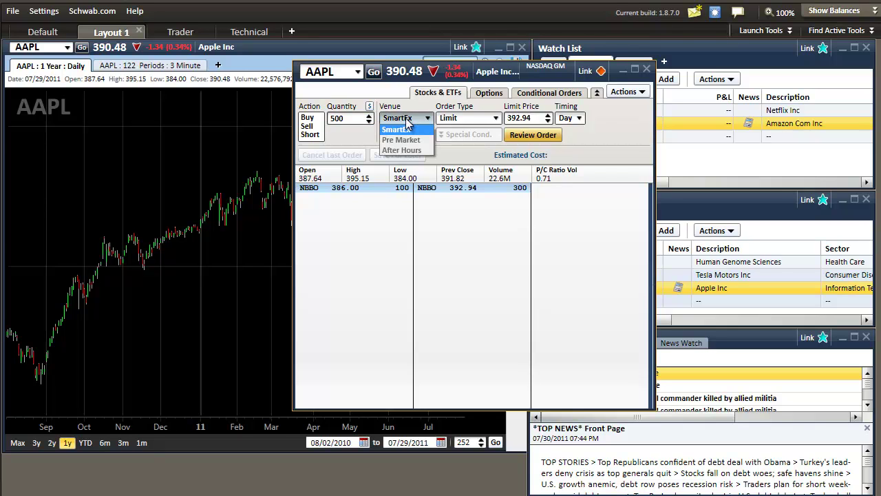
pyautogui.click(466, 118)
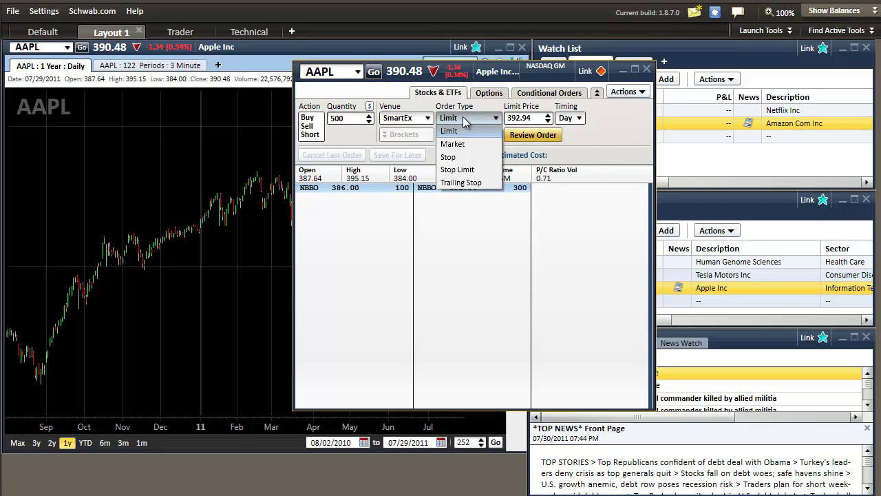
pyautogui.click(465, 121)
# Set the limit price to 386.03 from the 386.00 bid and keep Day timing
pyautogui.click(345, 194)
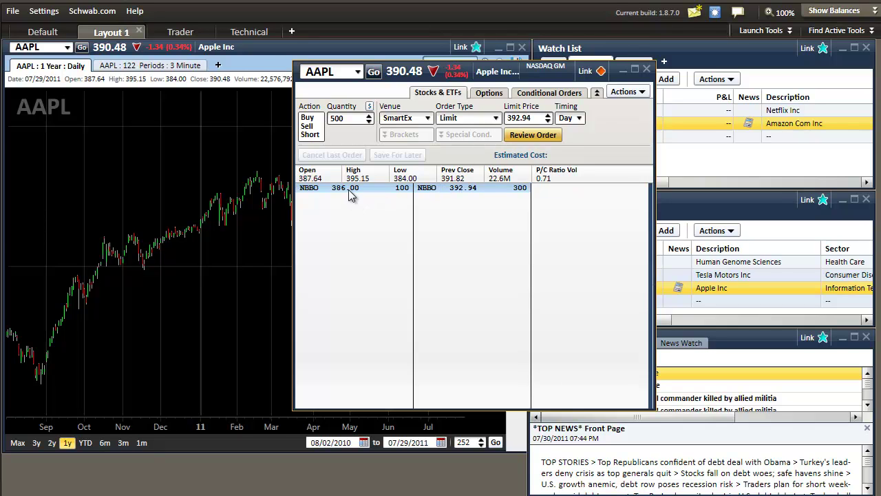
pyautogui.tripleClick(547, 116)
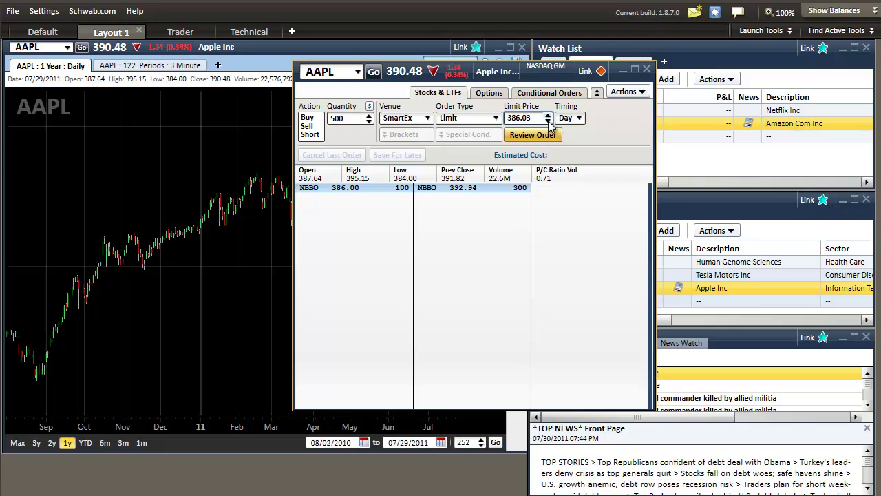
pyautogui.tripleClick(548, 116)
pyautogui.click(549, 118)
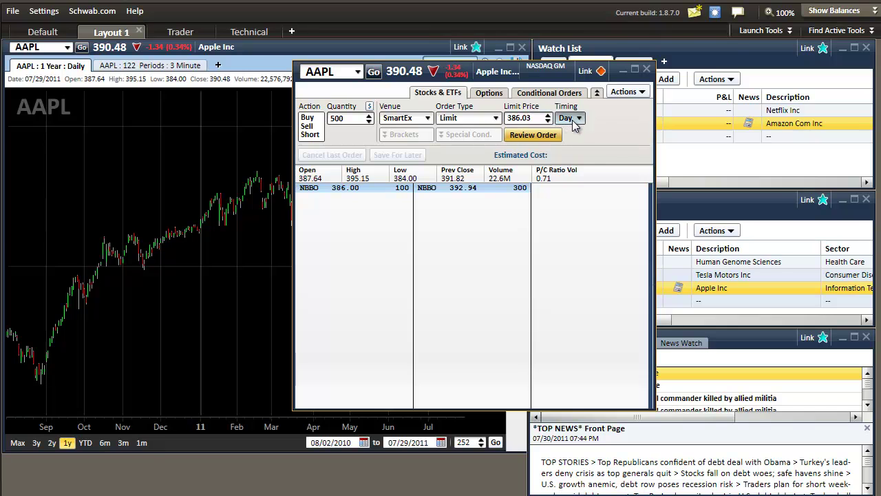
pyautogui.click(571, 119)
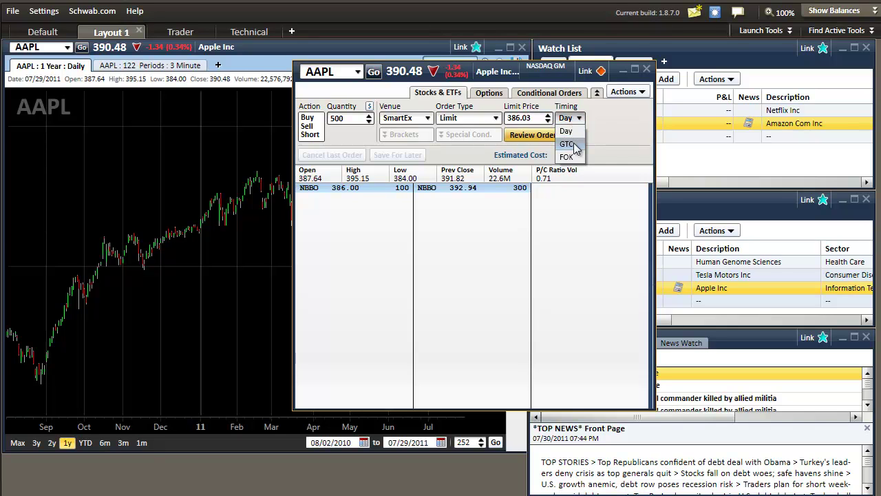
pyautogui.click(620, 135)
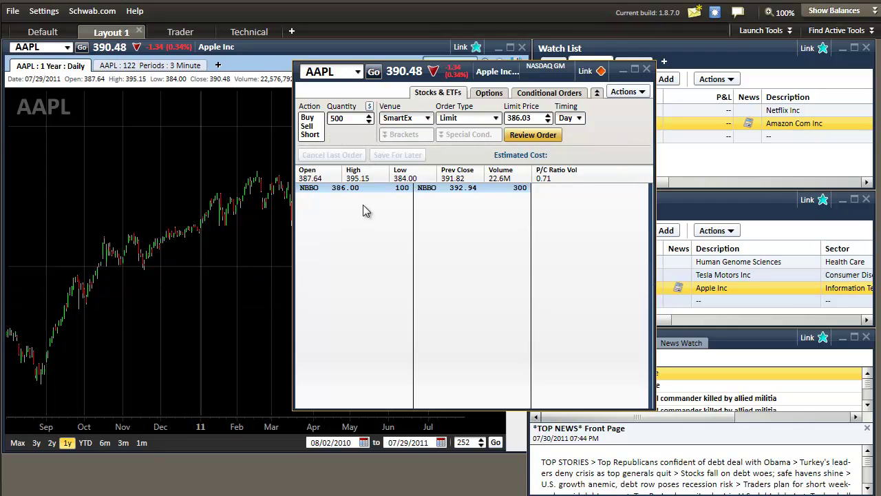
# On the conditional order form, set the trigger to Volume reaching 1500000
pyautogui.click(482, 97)
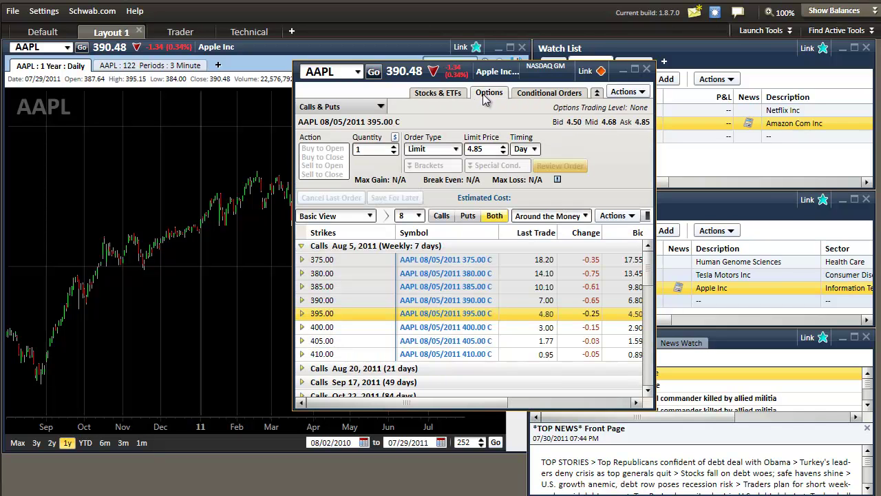
pyautogui.click(532, 97)
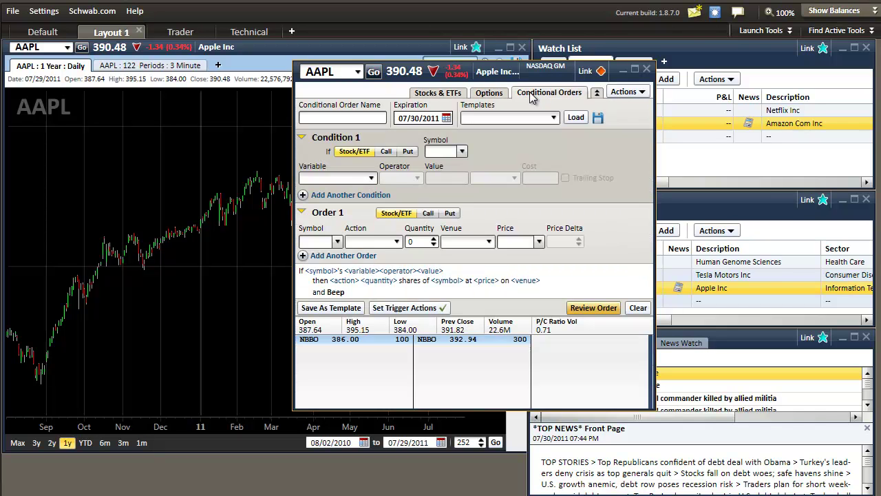
pyautogui.click(371, 179)
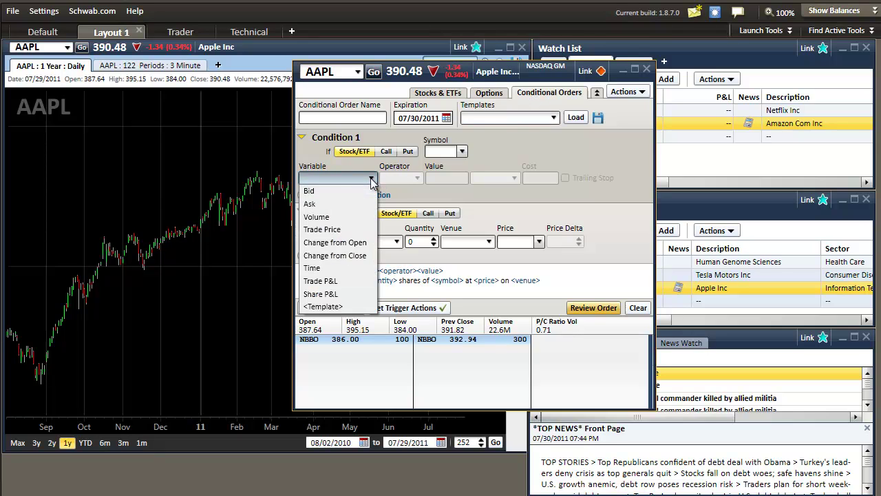
pyautogui.click(337, 216)
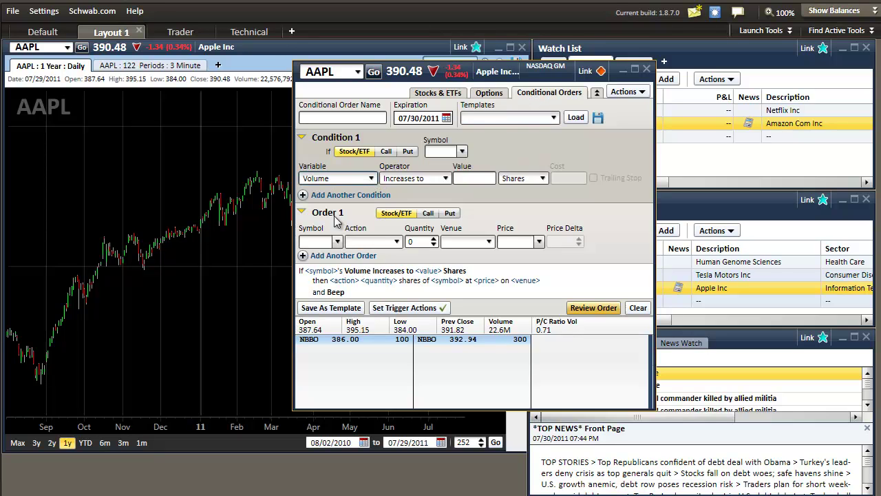
pyautogui.click(477, 178)
pyautogui.write('15')
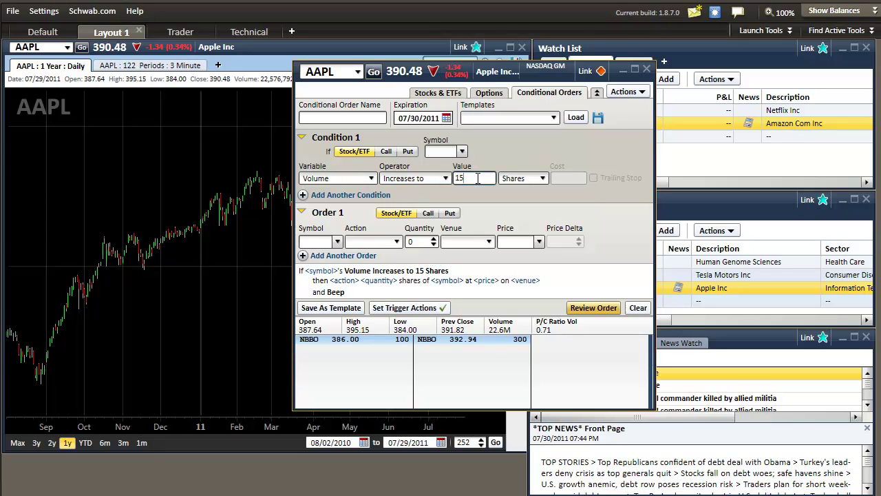
pyautogui.write('00000')
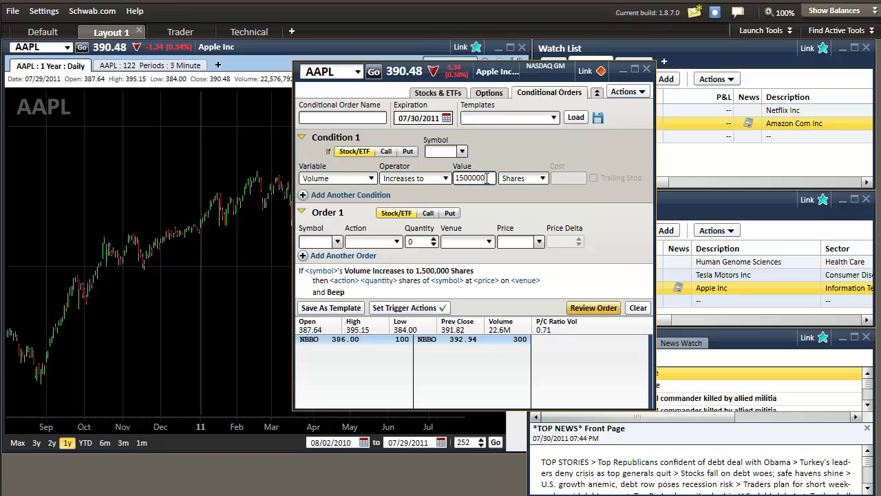
pyautogui.click(522, 178)
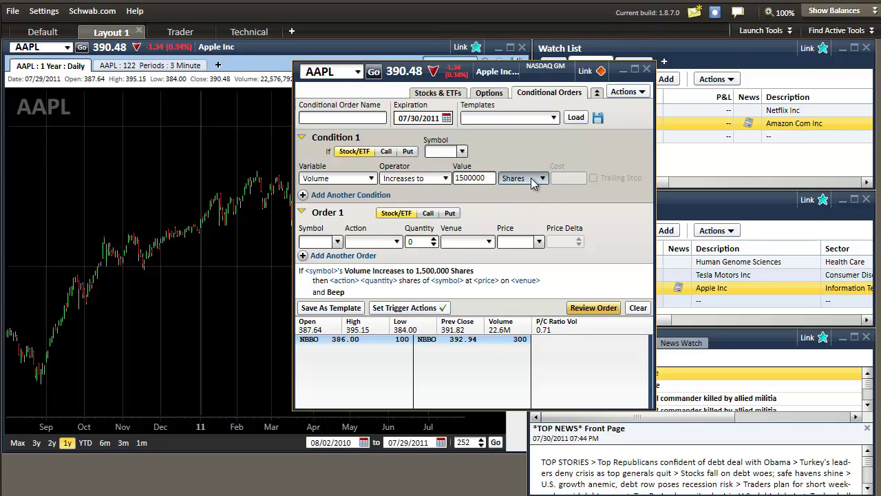
# Make the triggered order buy 100 AAPL at Market on SmartEx and save as template
pyautogui.click(338, 242)
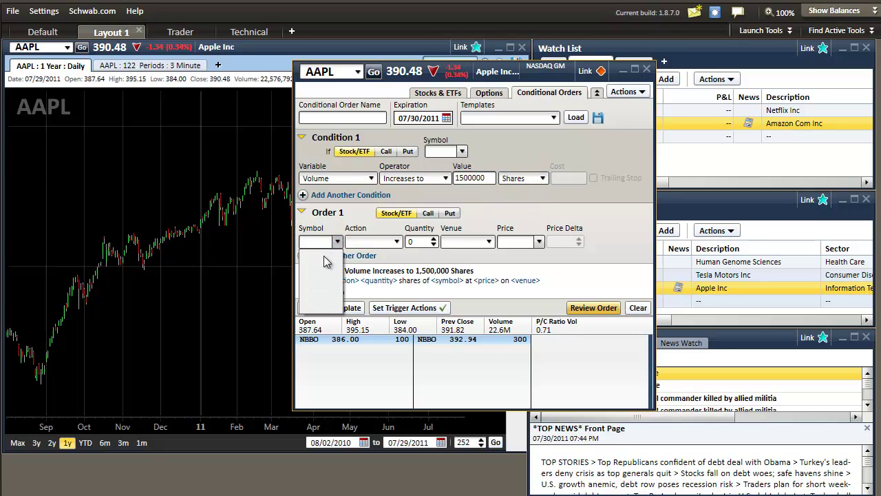
pyautogui.click(322, 242)
pyautogui.write('AAPL')
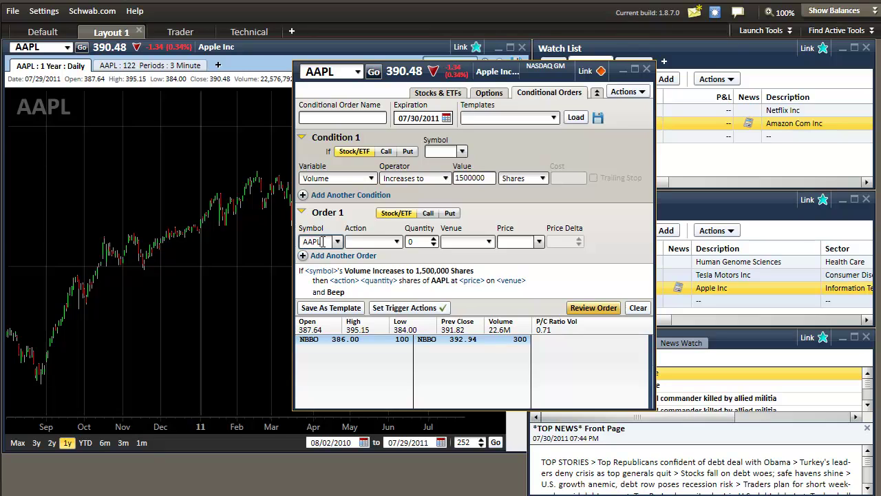
pyautogui.click(396, 242)
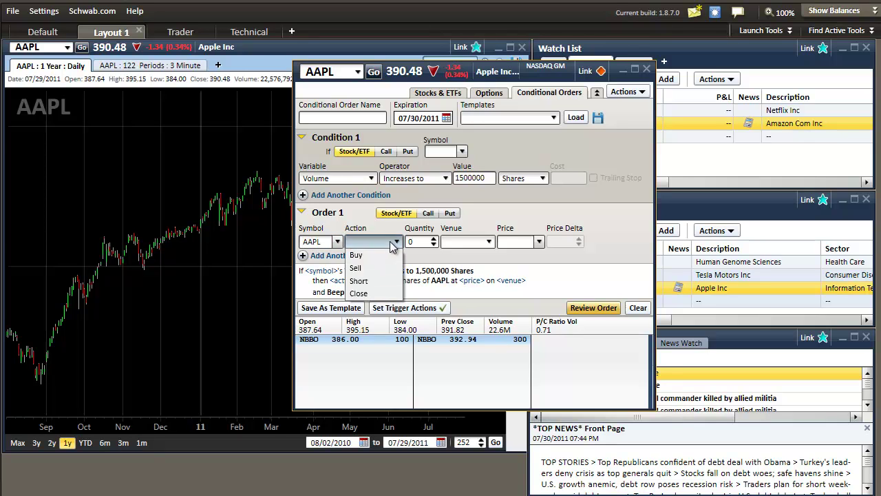
pyautogui.click(358, 253)
pyautogui.write('100')
pyautogui.click(489, 242)
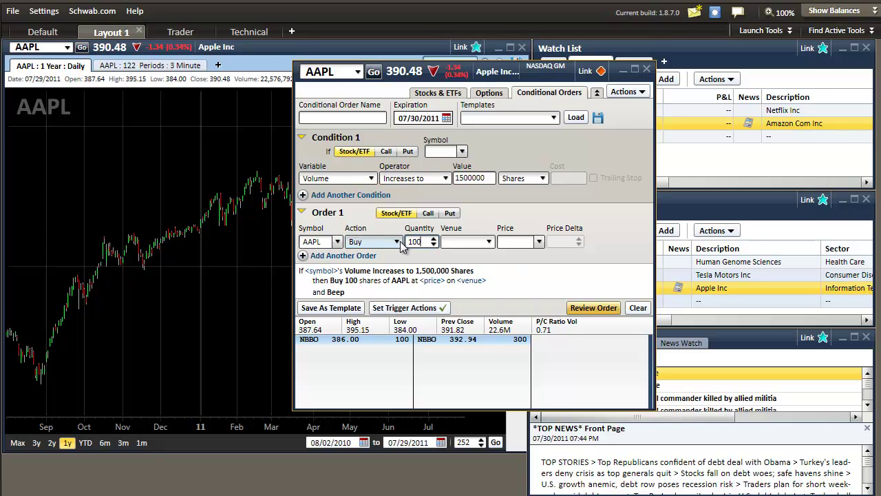
pyautogui.click(466, 256)
pyautogui.click(539, 242)
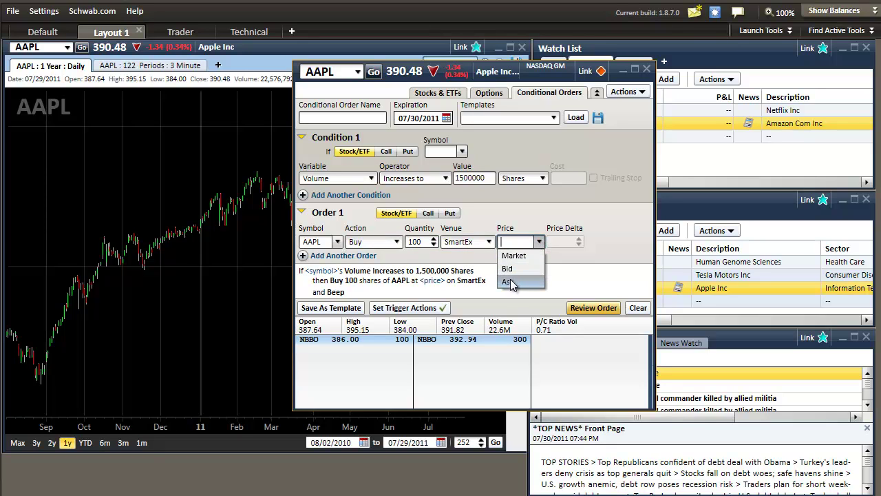
pyautogui.click(522, 258)
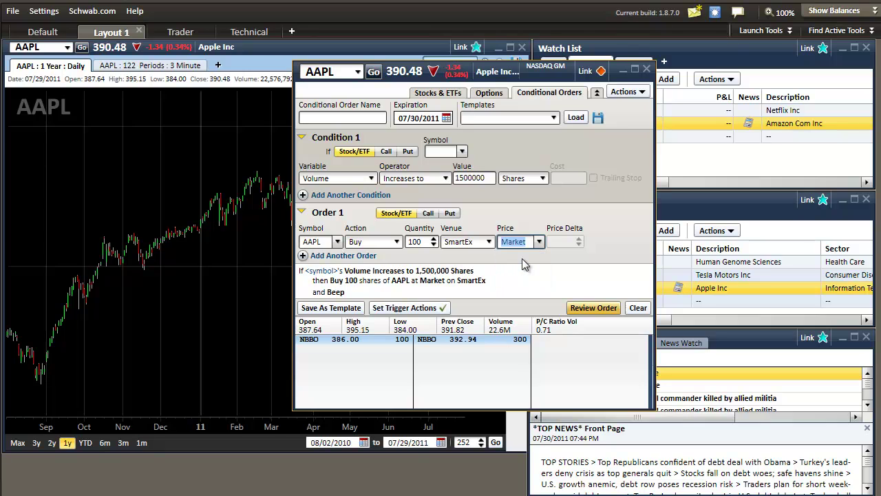
pyautogui.click(330, 308)
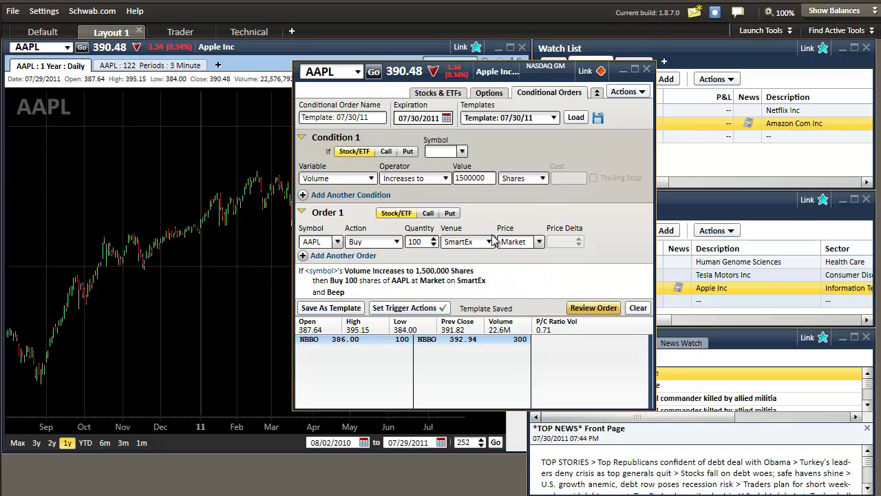
# Save the template to a file named 'volume trigger' in the Saved Data folder
pyautogui.click(597, 119)
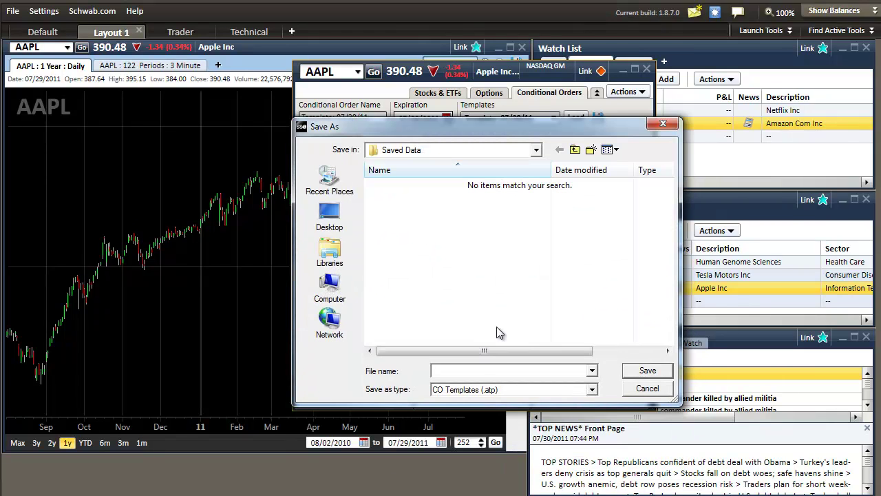
pyautogui.write('volume trigger')
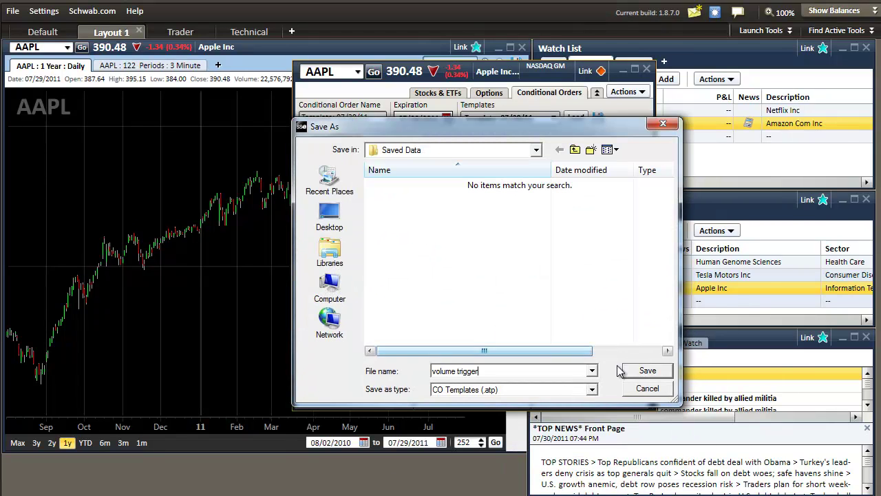
pyautogui.click(640, 371)
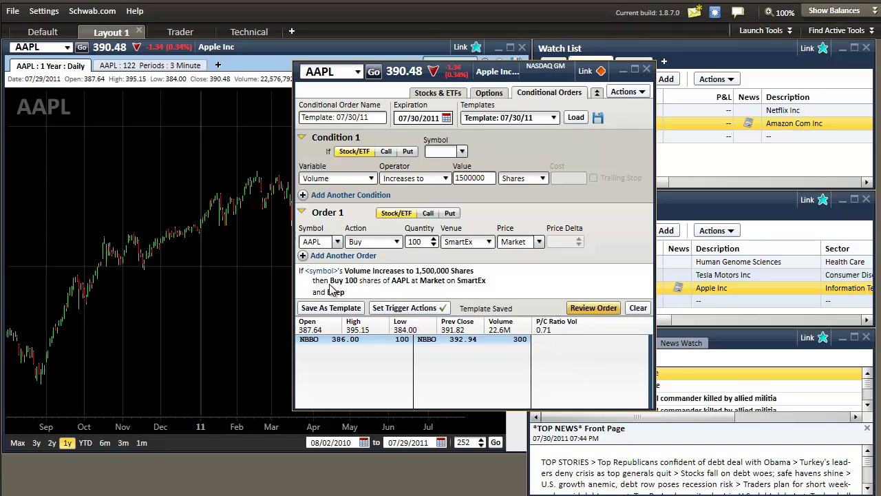
# Set a one-time notification that loads the trading tool with symbol, beeps and plays a custom sound
pyautogui.click(401, 310)
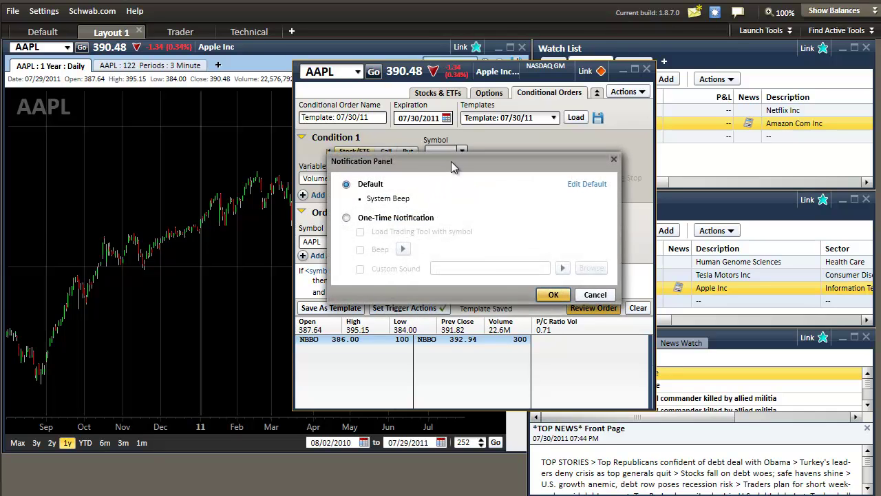
pyautogui.moveTo(451, 163); pyautogui.dragTo(492, 139)
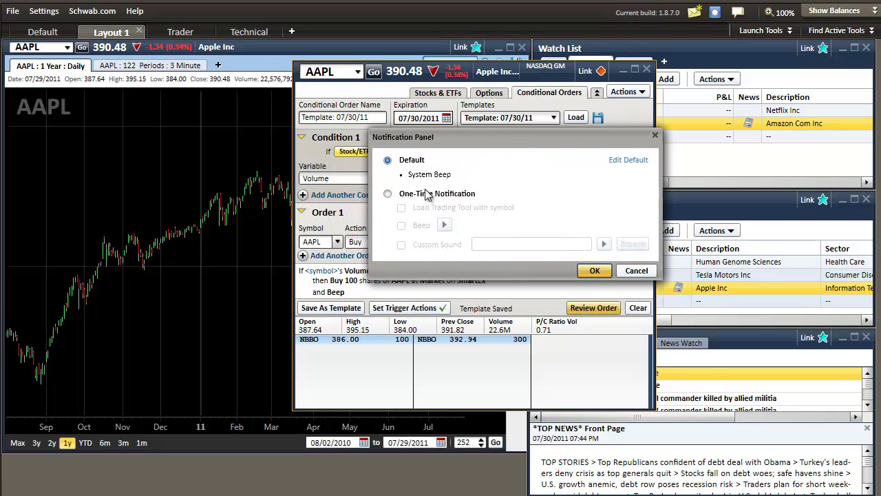
pyautogui.click(387, 195)
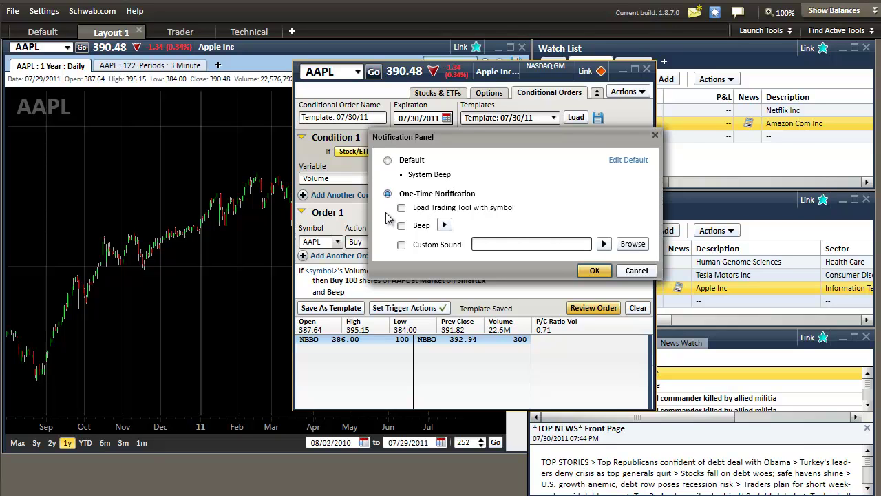
pyautogui.click(402, 209)
pyautogui.click(402, 226)
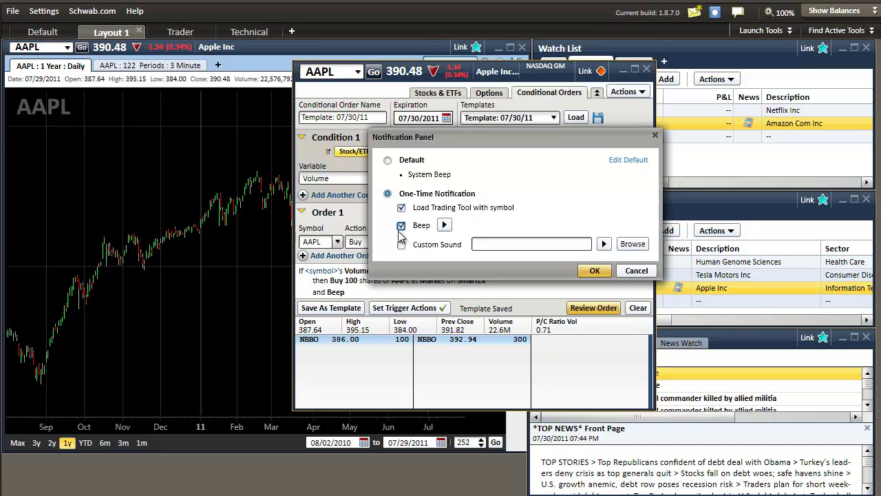
pyautogui.click(402, 246)
pyautogui.press('Return')
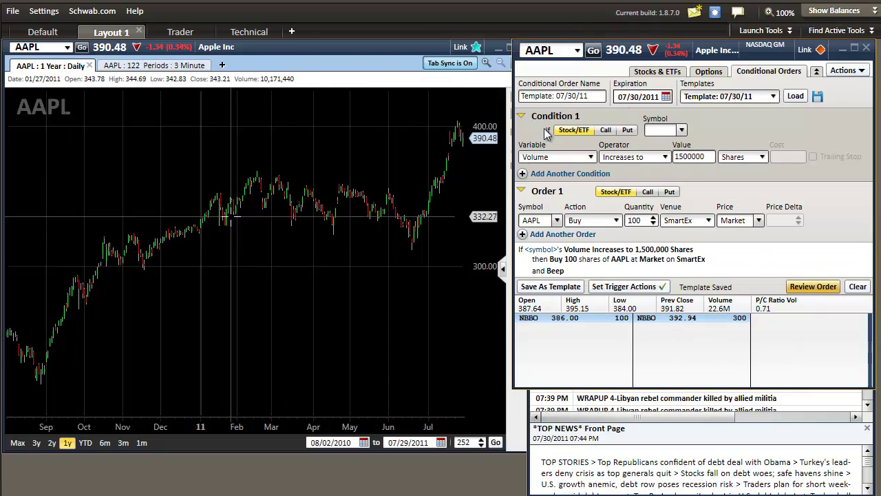
# Launch Screener Plus, centre it over the chart and scroll its predefined screens list
pyautogui.click(743, 29)
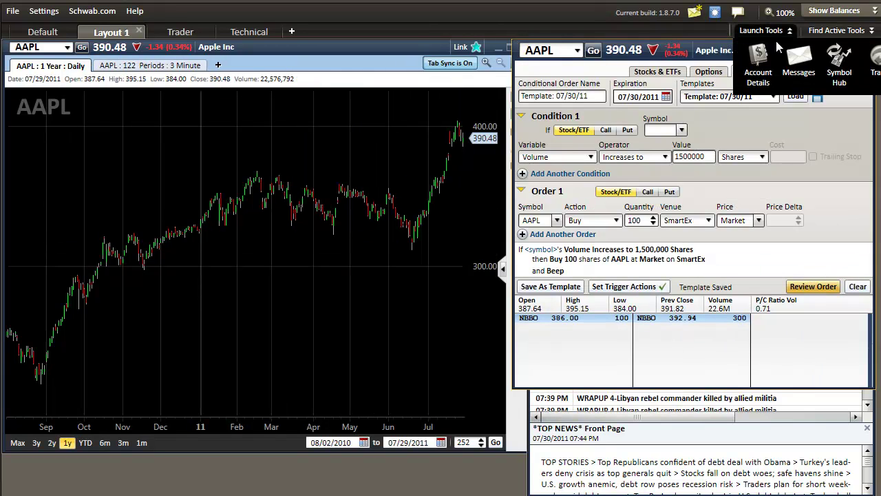
pyautogui.click(874, 61)
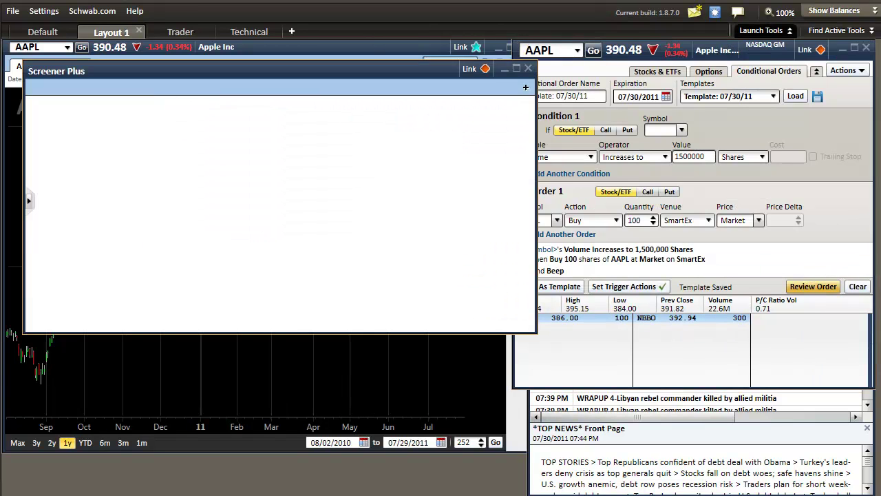
pyautogui.moveTo(233, 72); pyautogui.dragTo(430, 108)
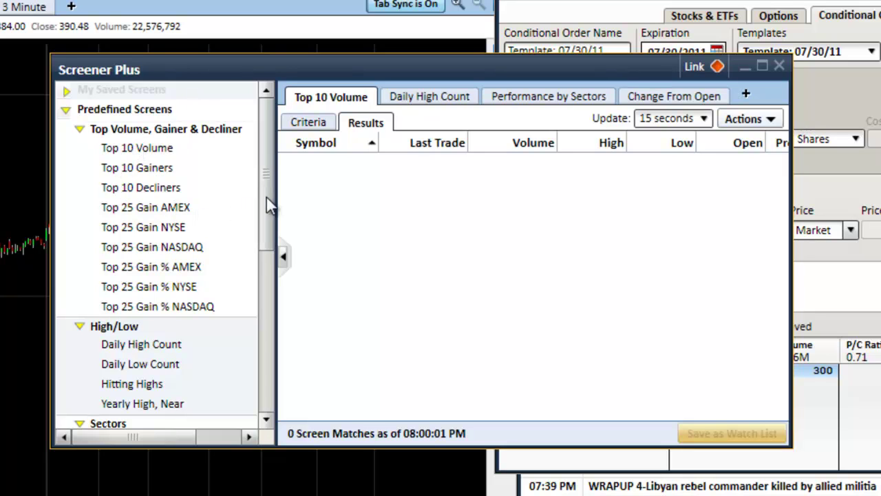
pyautogui.scroll(-1, 267, 197)
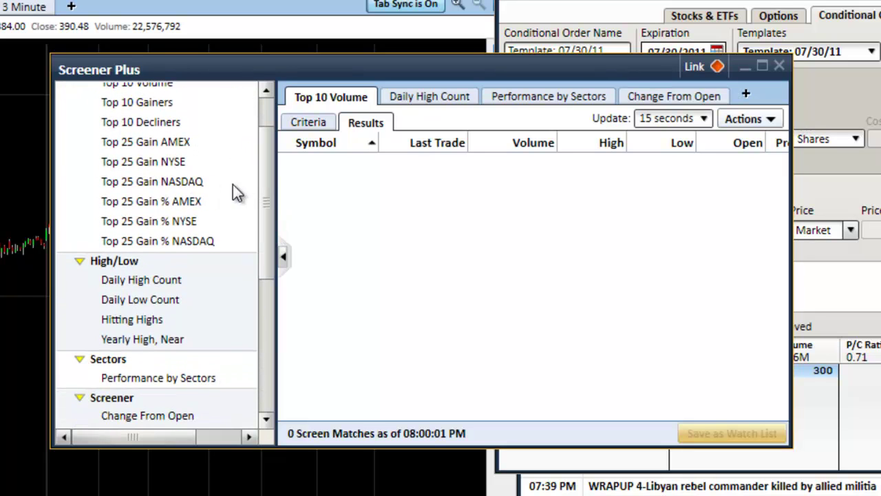
pyautogui.moveTo(265, 177); pyautogui.dragTo(269, 228)
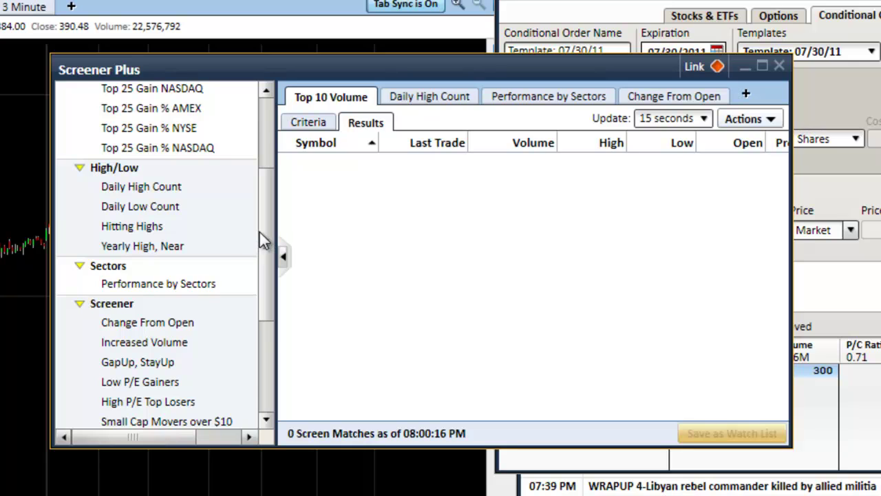
pyautogui.scroll(-1, 207, 226)
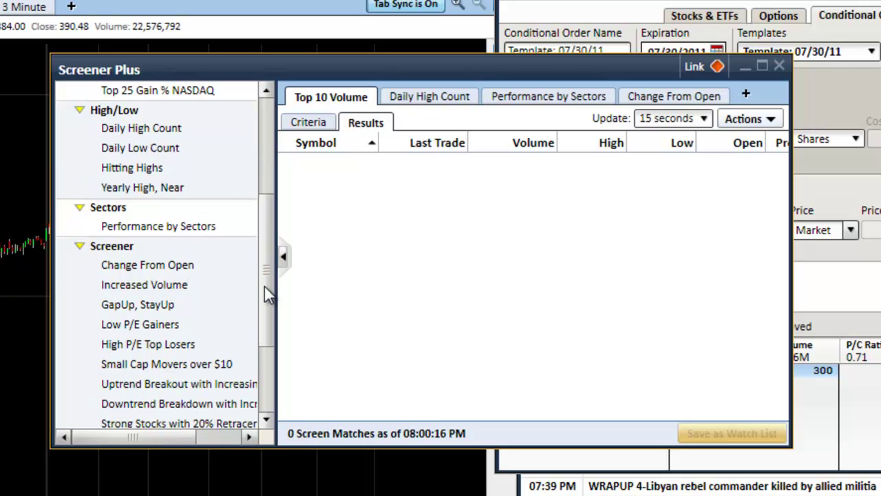
pyautogui.moveTo(268, 292); pyautogui.dragTo(350, 122)
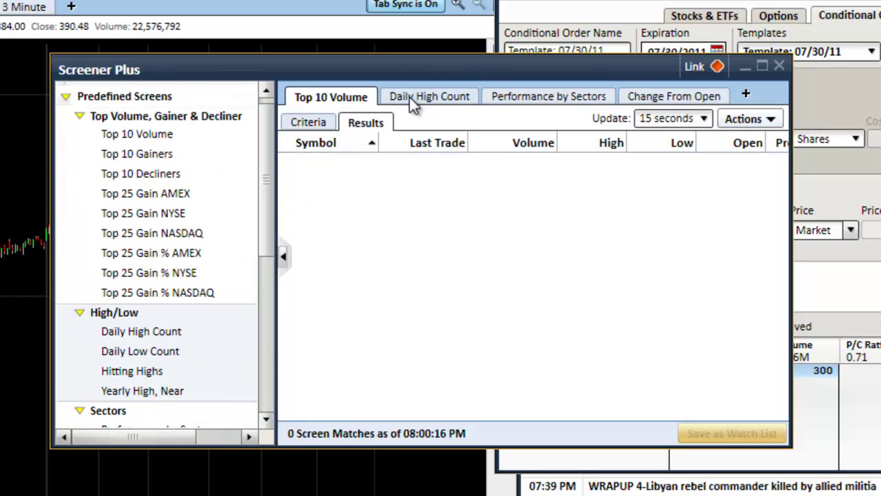
# Switch between the Top 10 Volume, Daily High Count and Performance by Sectors screens
pyautogui.click(410, 97)
pyautogui.click(523, 100)
pyautogui.click(348, 100)
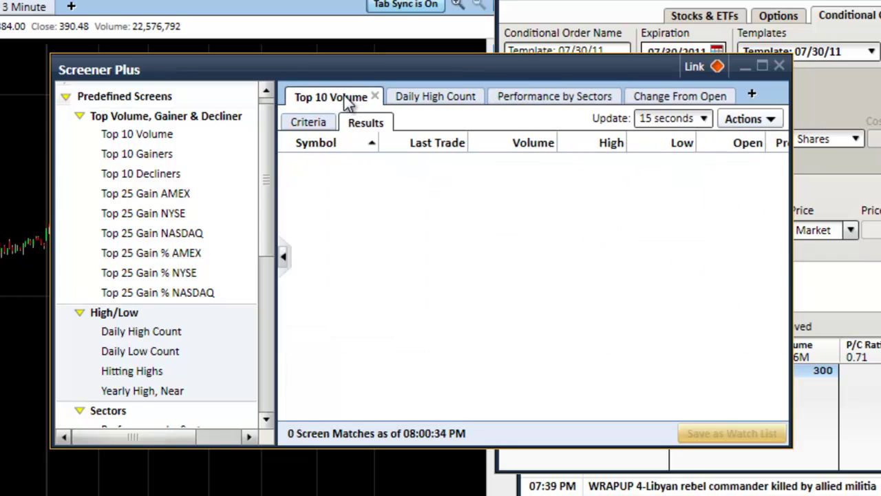
pyautogui.click(415, 98)
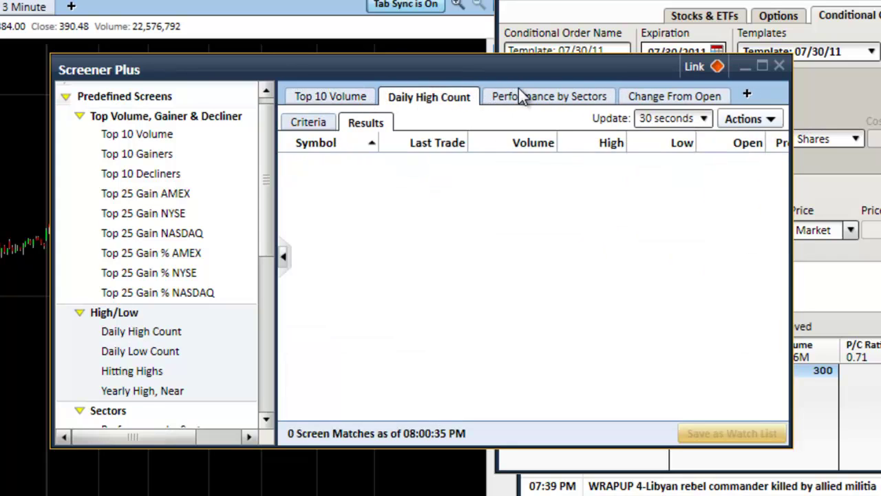
pyautogui.click(523, 100)
pyautogui.click(447, 100)
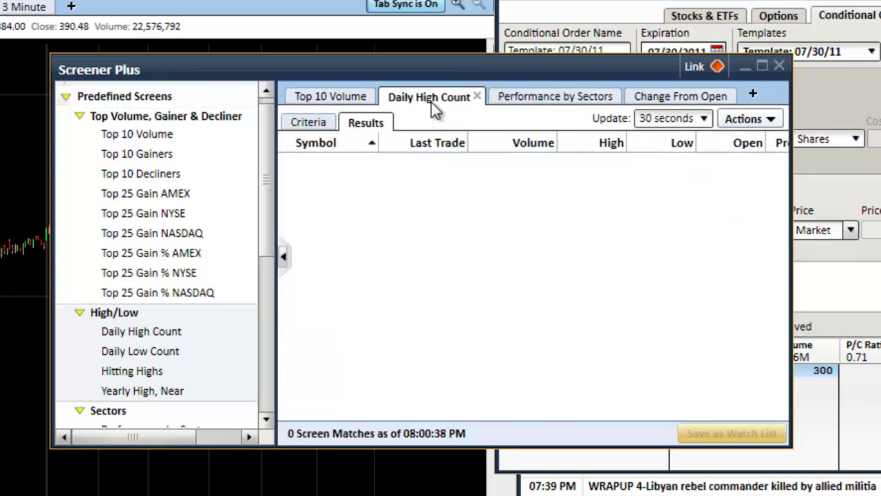
# Set Daily High Count to update every 60 minutes and add the Daily Low Count screen
pyautogui.click(306, 124)
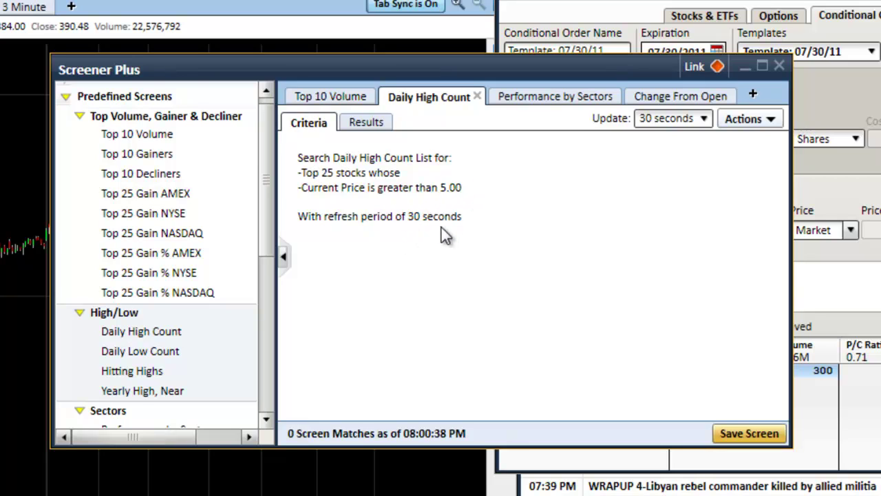
pyautogui.click(671, 124)
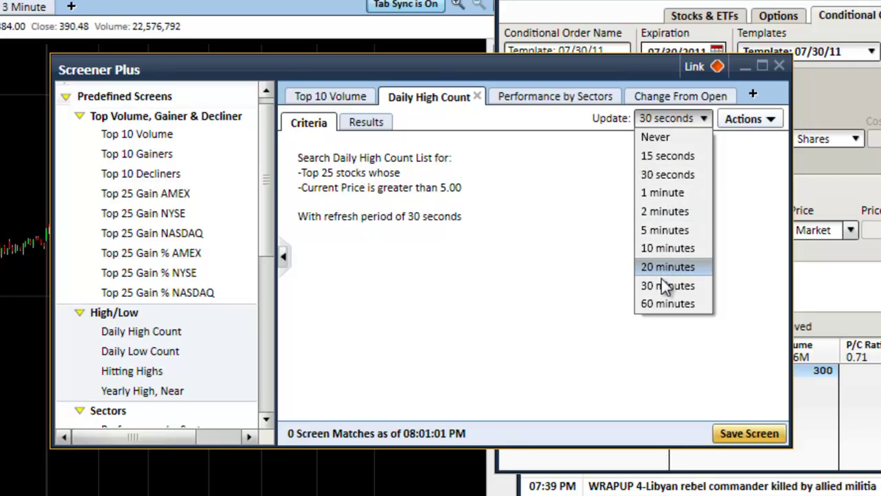
pyautogui.click(662, 301)
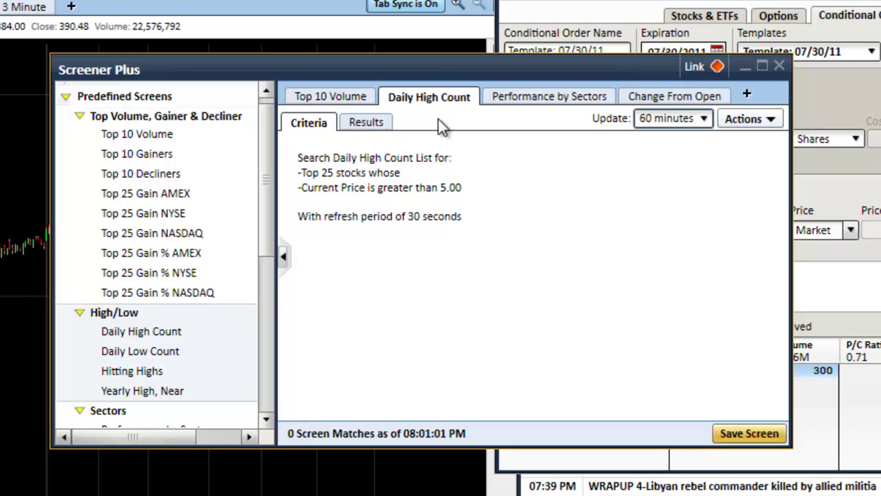
pyautogui.click(745, 94)
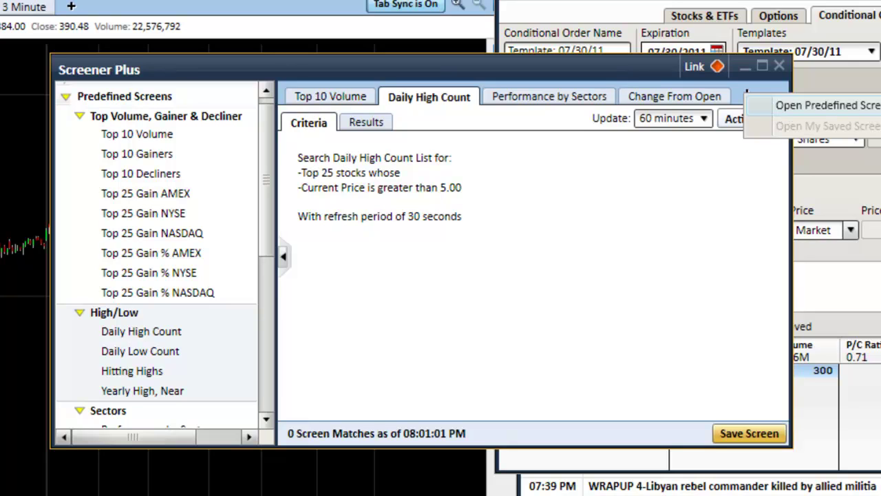
pyautogui.click(647, 201)
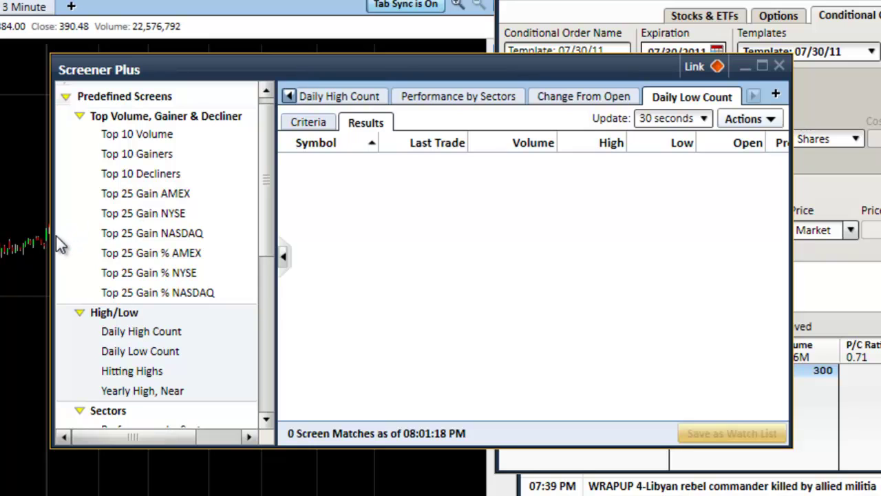
# Link Screener Plus to the star group, make its window taller, and collapse its screen list
pyautogui.click(716, 66)
pyautogui.click(716, 115)
pyautogui.moveTo(295, 446); pyautogui.dragTo(288, 324)
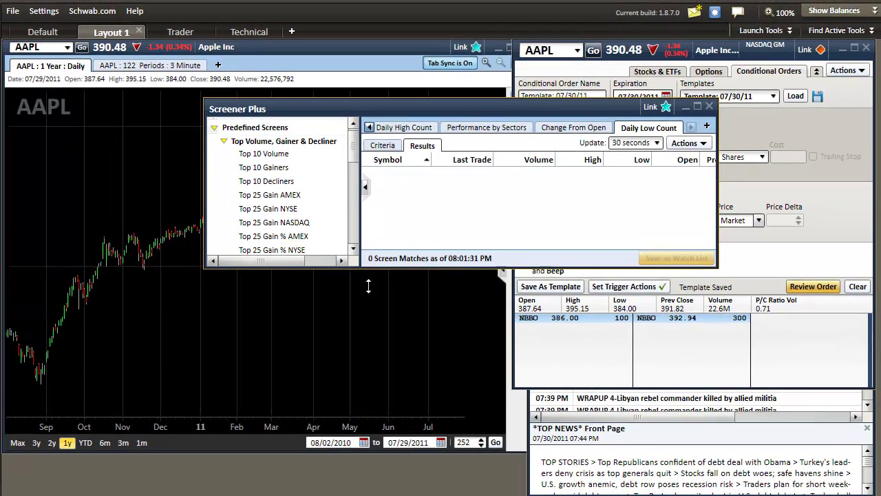
pyautogui.moveTo(368, 286); pyautogui.dragTo(369, 315)
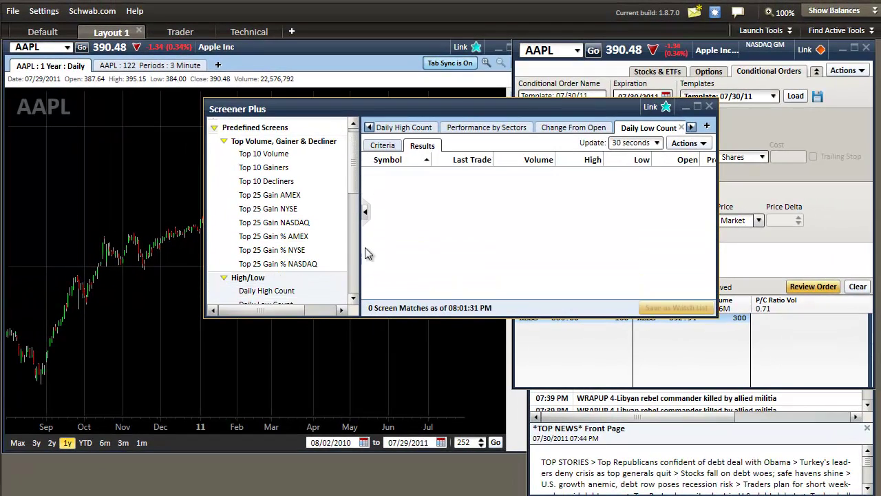
pyautogui.click(365, 217)
# Dock the screener under the AAPL chart, minimize the AAPL trade window, and show Performance by Sectors
pyautogui.moveTo(468, 104); pyautogui.dragTo(627, 276)
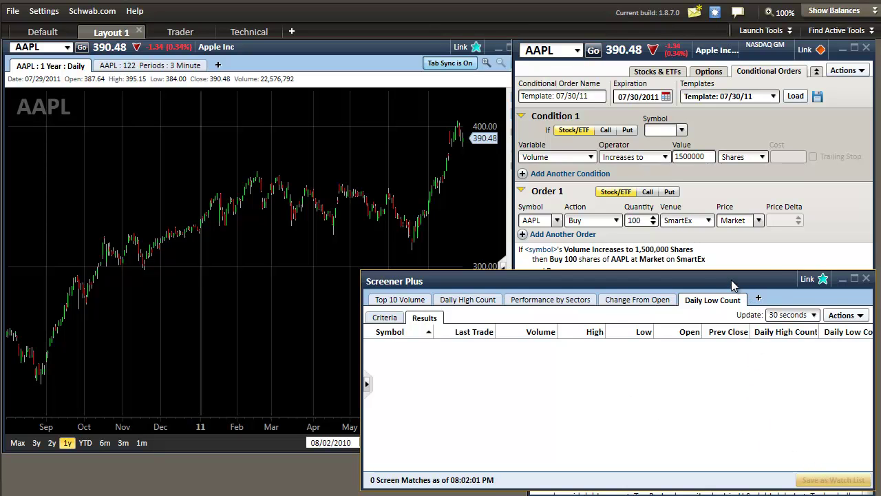
pyautogui.moveTo(731, 279); pyautogui.dragTo(382, 294)
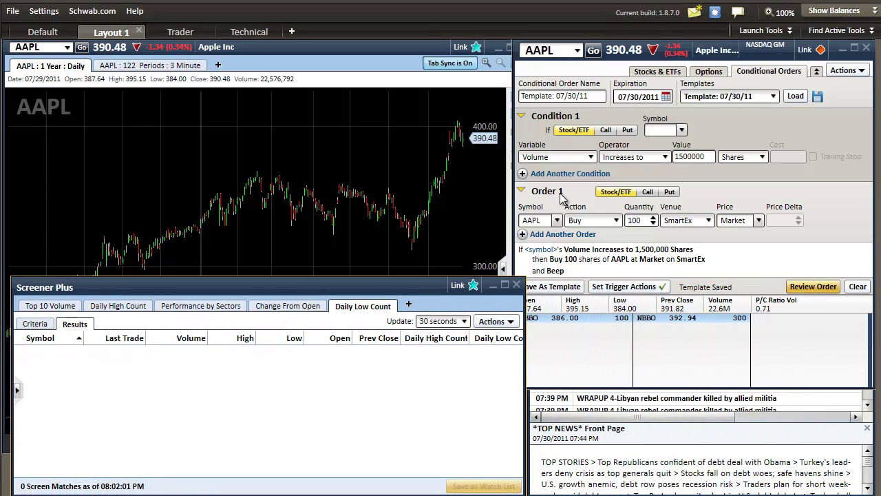
pyautogui.click(842, 49)
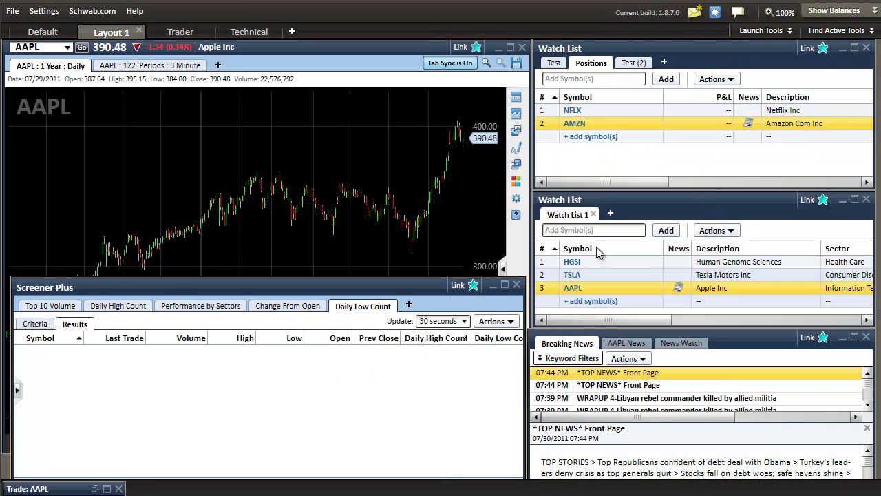
pyautogui.click(217, 307)
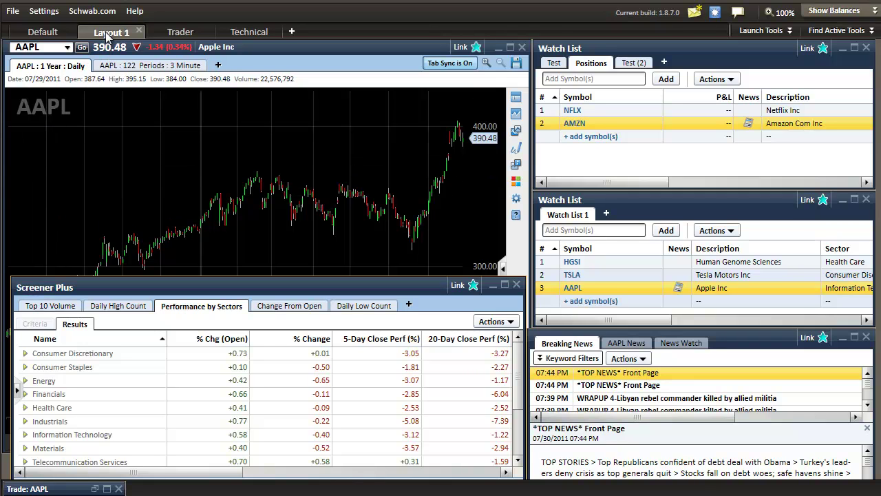
pyautogui.moveTo(107, 36); pyautogui.dragTo(166, 88)
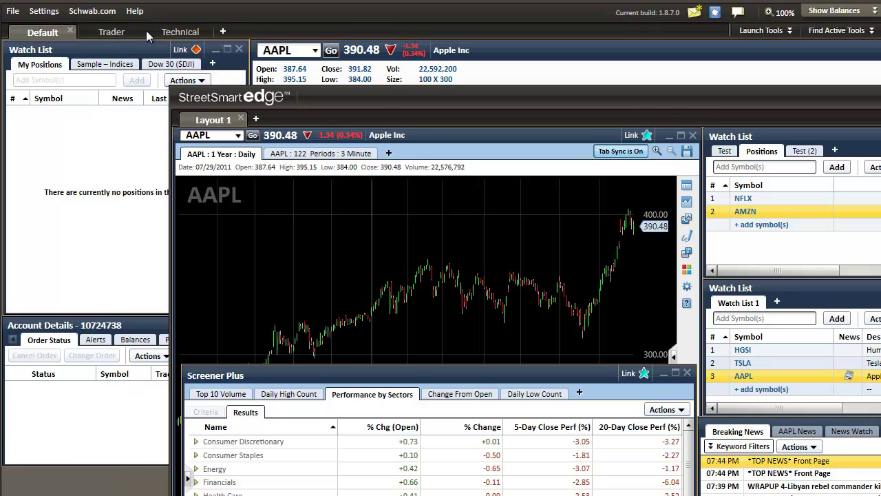
pyautogui.moveTo(496, 93); pyautogui.dragTo(335, 69)
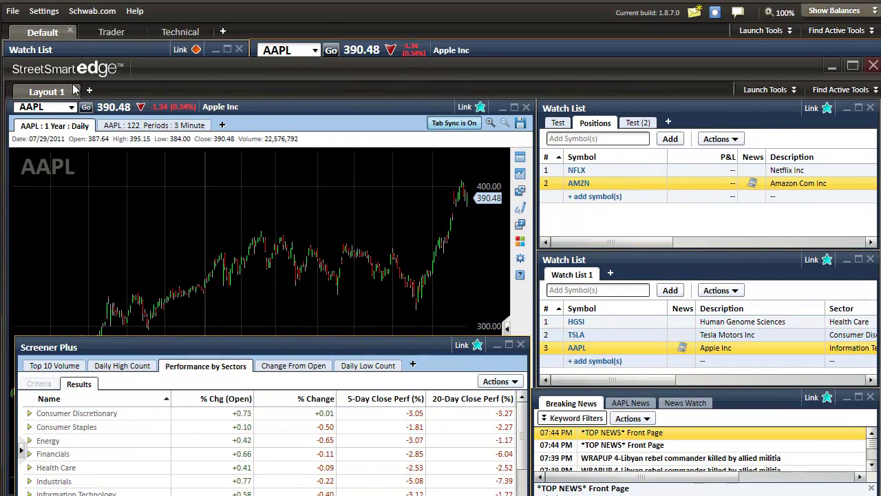
pyautogui.moveTo(55, 96); pyautogui.dragTo(81, 33)
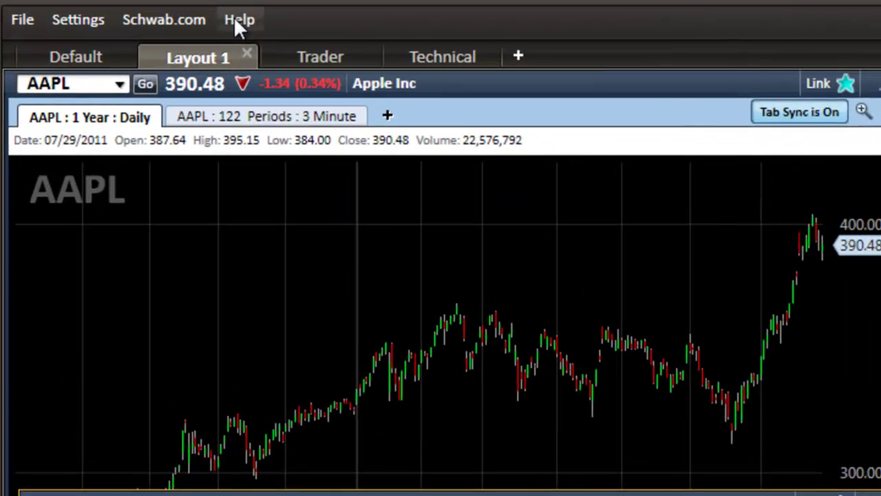
# Show the Help Manual submenu of the Help menu, listing topics from Online Help through Layout
pyautogui.click(135, 12)
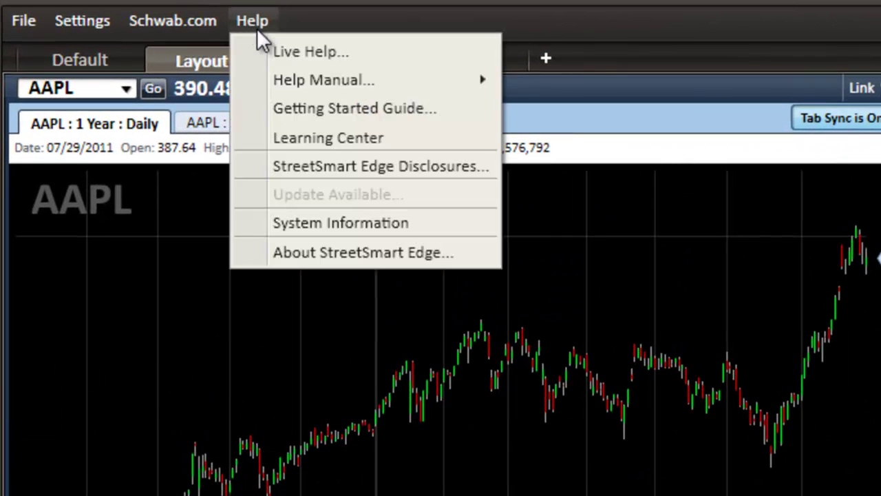
pyautogui.moveTo(285, 78)
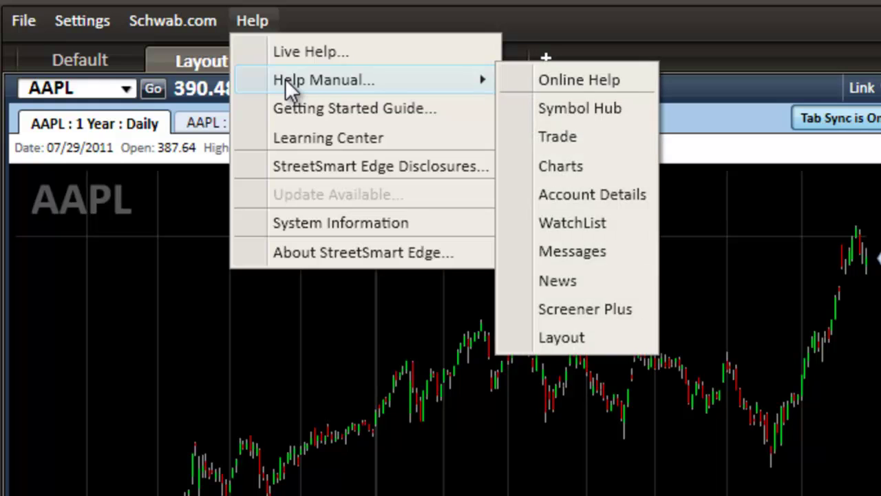